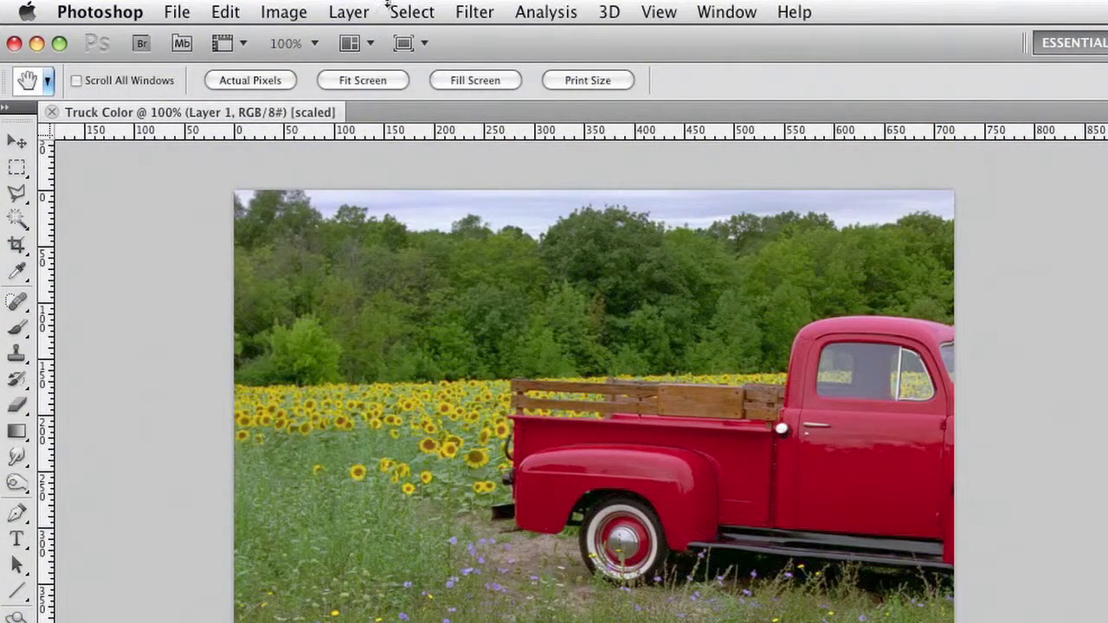
Step: Convert the truck image to Lab Color mode
{"action": "left_click", "coordinate": [312, 7]}
{"action": "mouse_move", "coordinate": [304, 44]}
{"action": "left_click", "coordinate": [271, 12]}
{"action": "mouse_move", "coordinate": [280, 39]}
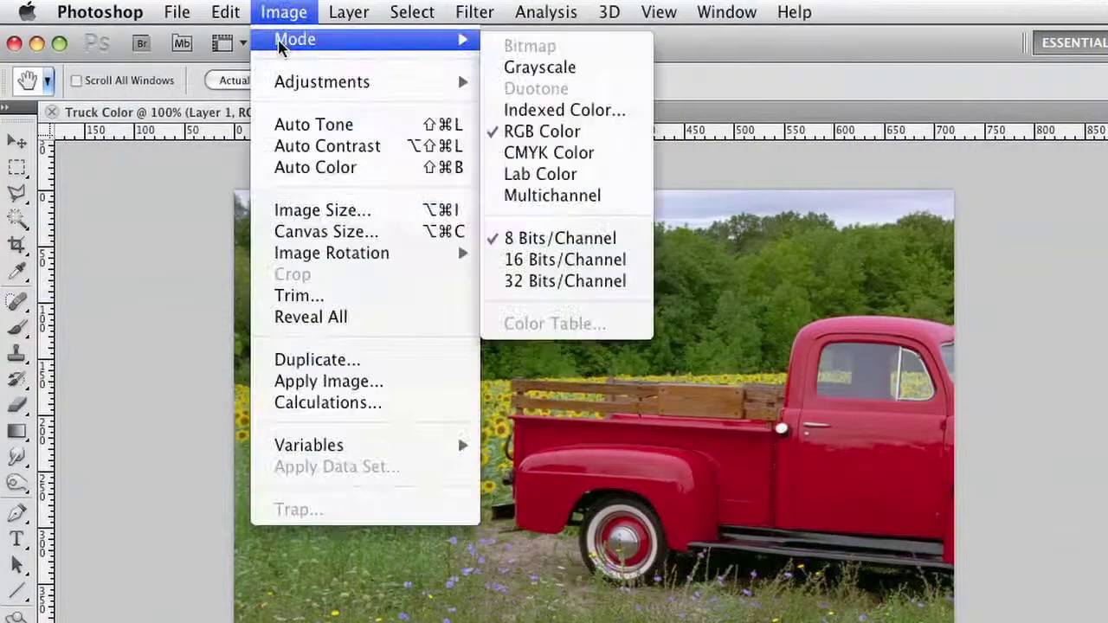
{"action": "left_click", "coordinate": [561, 175]}
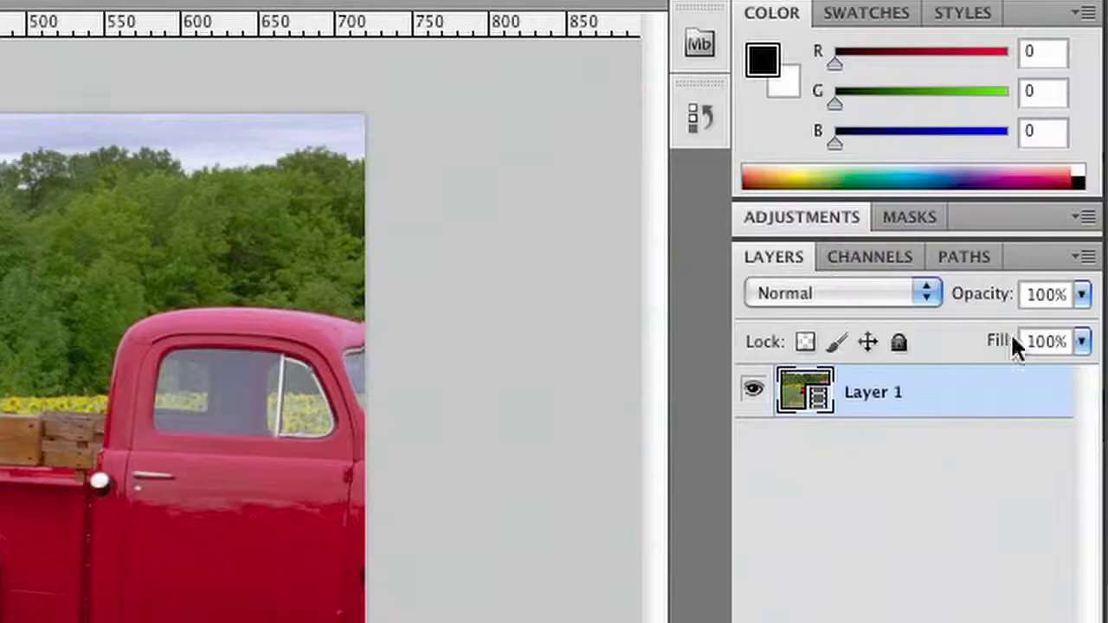
Step: Preview the Lightness, a and b channels, then turn all channels back on for full colour
{"action": "left_click", "coordinate": [898, 260]}
{"action": "left_click_drag", "start_coordinate": [757, 394], "coordinate": [756, 434]}
{"action": "left_click", "coordinate": [755, 395]}
{"action": "left_click", "coordinate": [756, 395]}
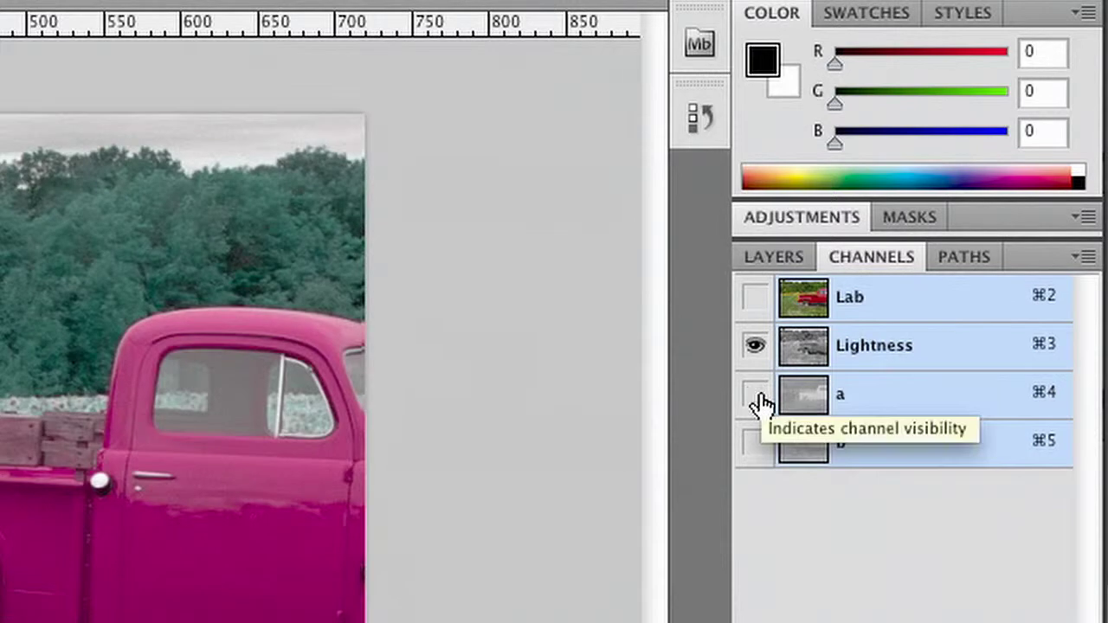
{"action": "left_click", "coordinate": [755, 442]}
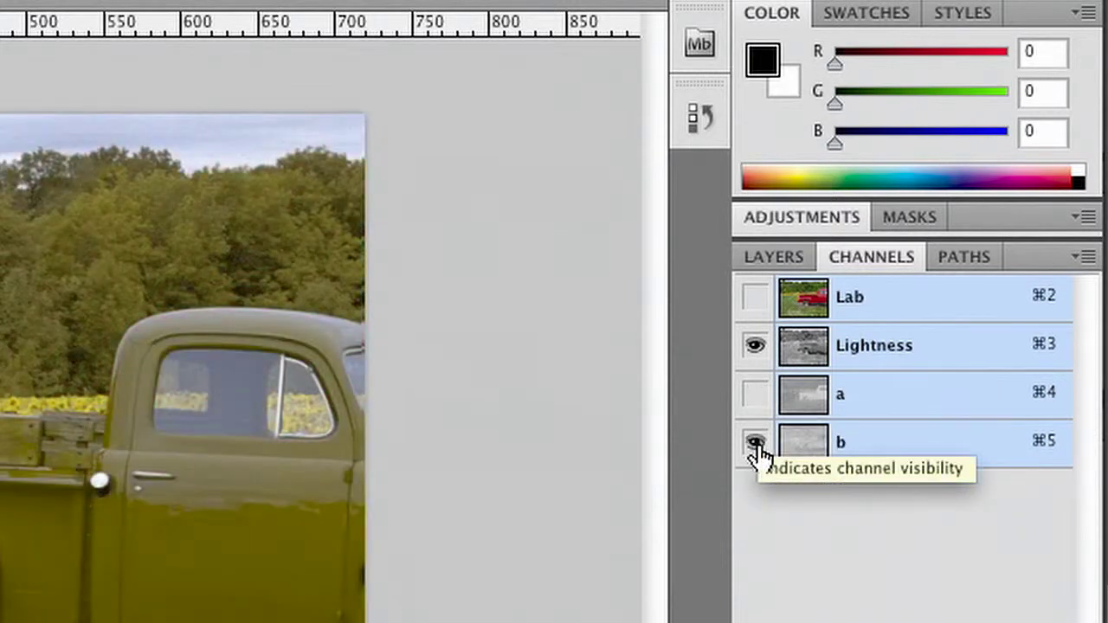
{"action": "left_click", "coordinate": [753, 399]}
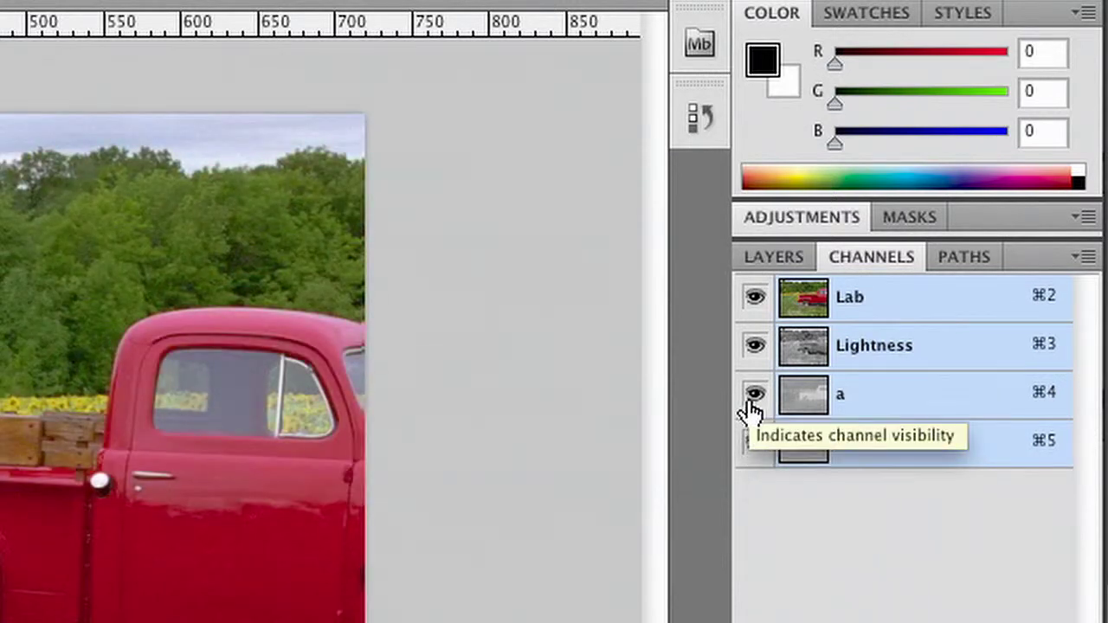
{"action": "left_click", "coordinate": [762, 271]}
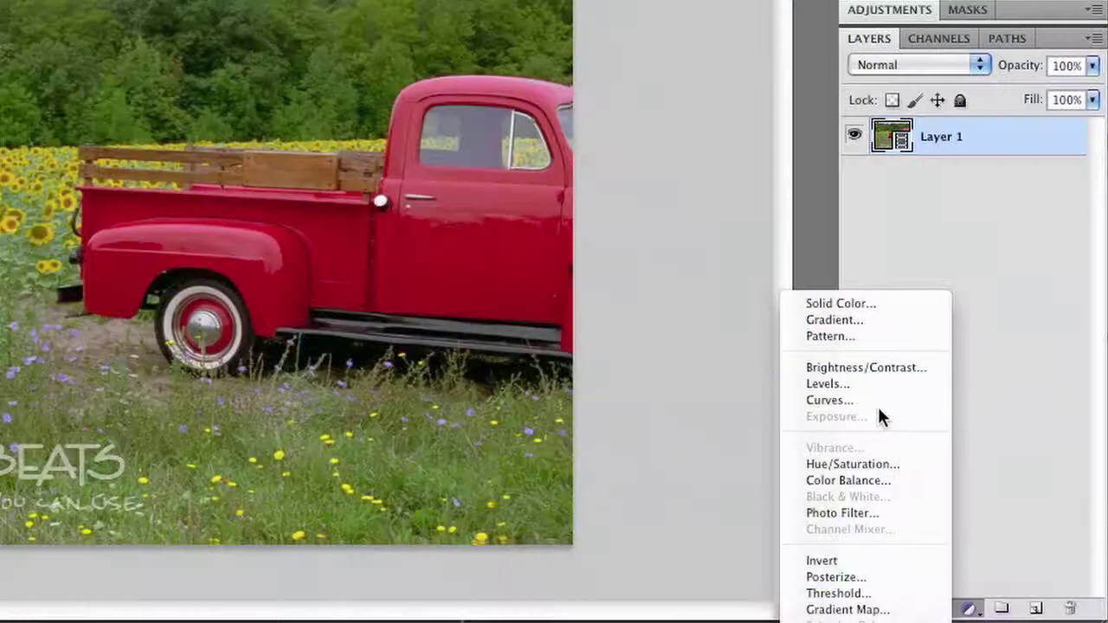
Step: Add a Default Curves adjustment on the a channel and pull its top point down until the truck is green
{"action": "left_click", "coordinate": [879, 398]}
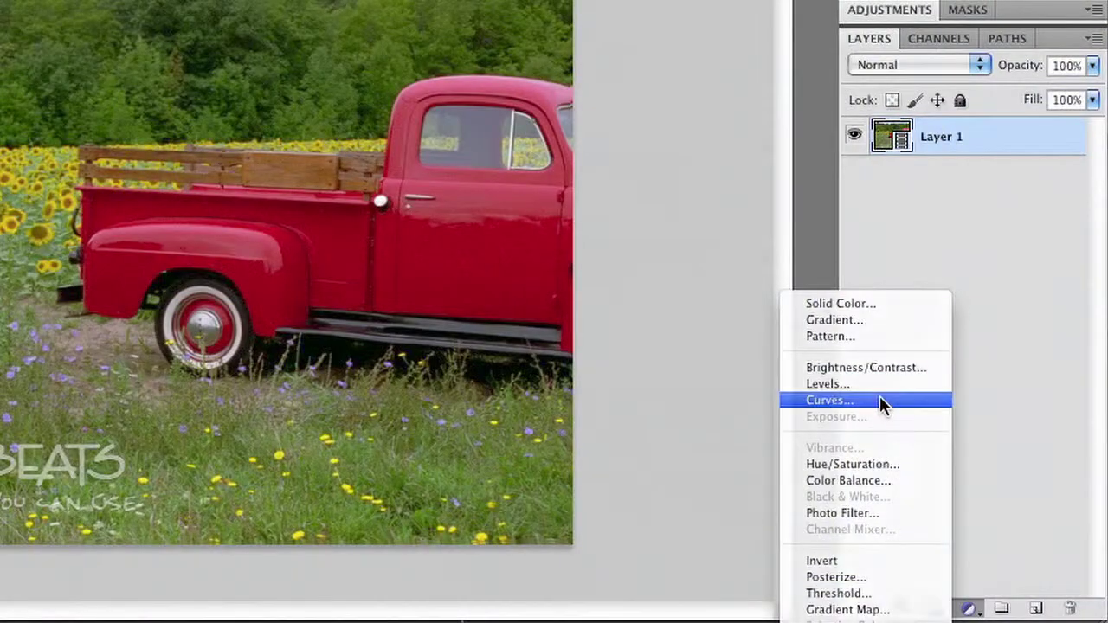
{"action": "left_click", "coordinate": [947, 45]}
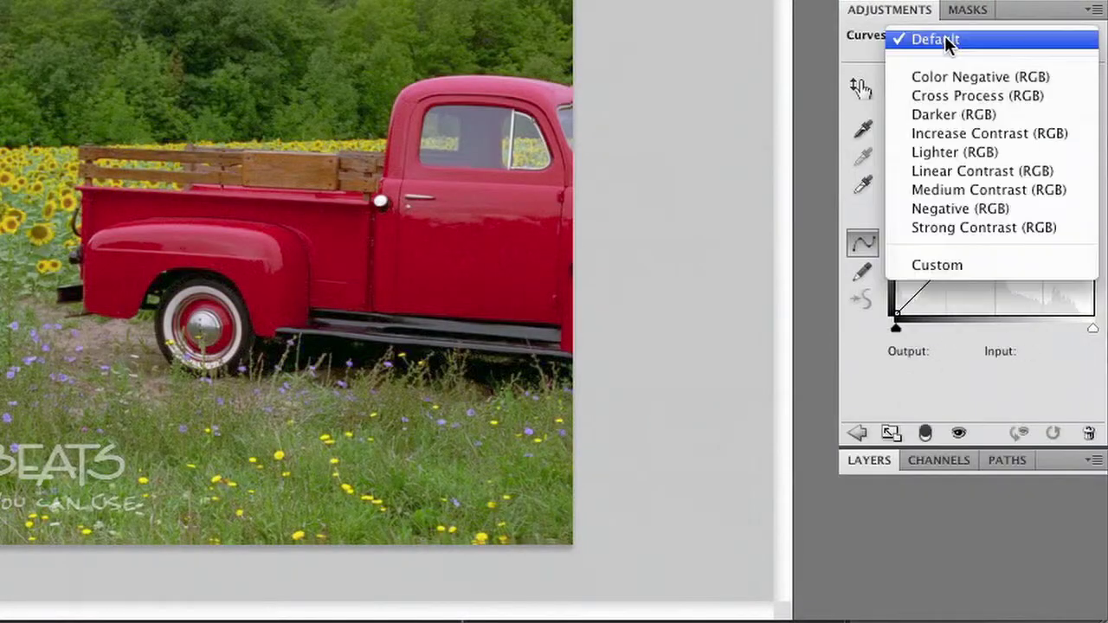
{"action": "left_click", "coordinate": [945, 42]}
{"action": "left_click", "coordinate": [946, 91]}
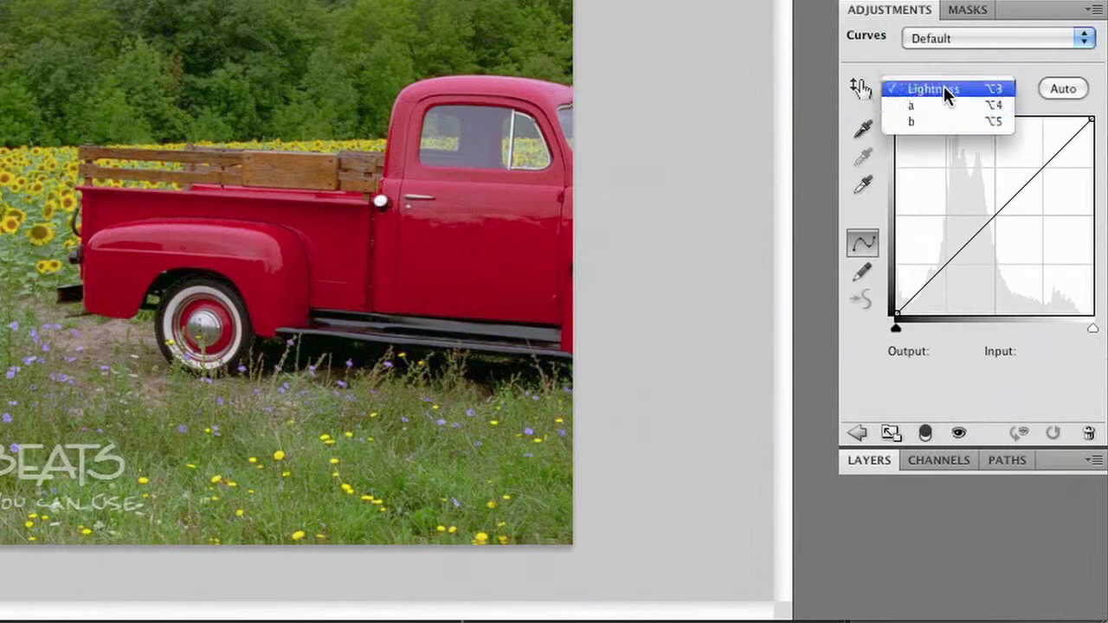
{"action": "left_click", "coordinate": [941, 104]}
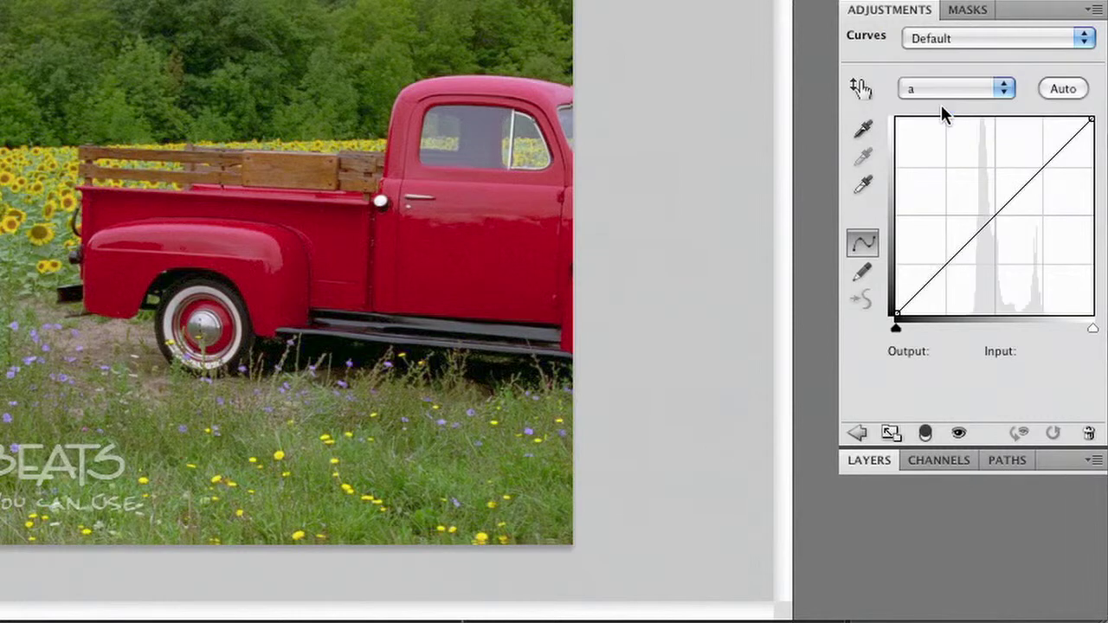
{"action": "left_click", "coordinate": [990, 223]}
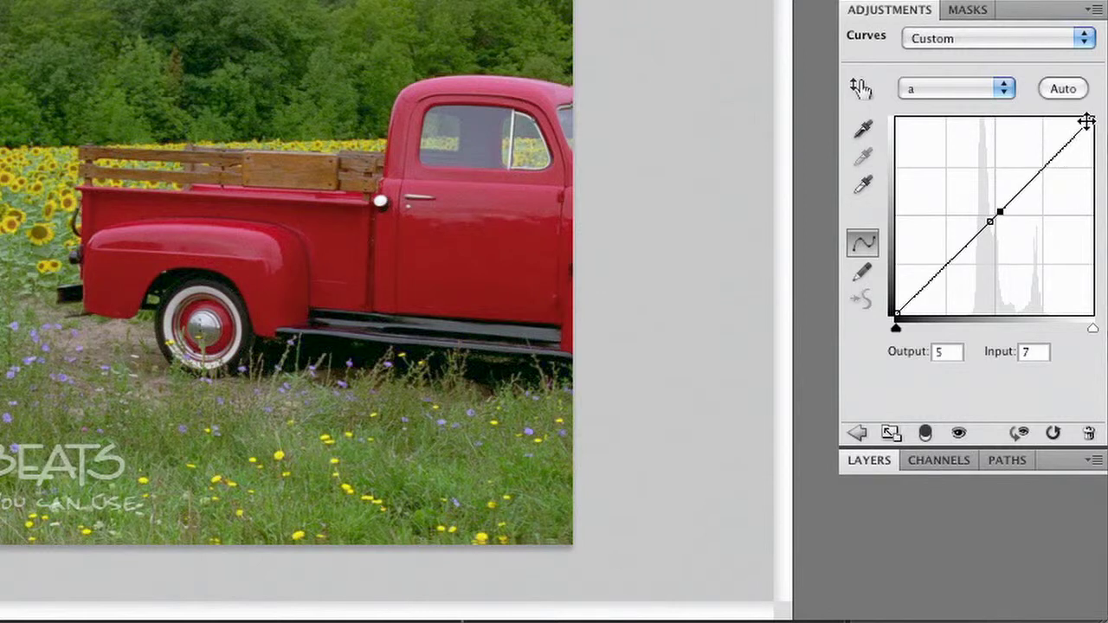
{"action": "left_click_drag", "start_coordinate": [1089, 119], "coordinate": [1053, 302]}
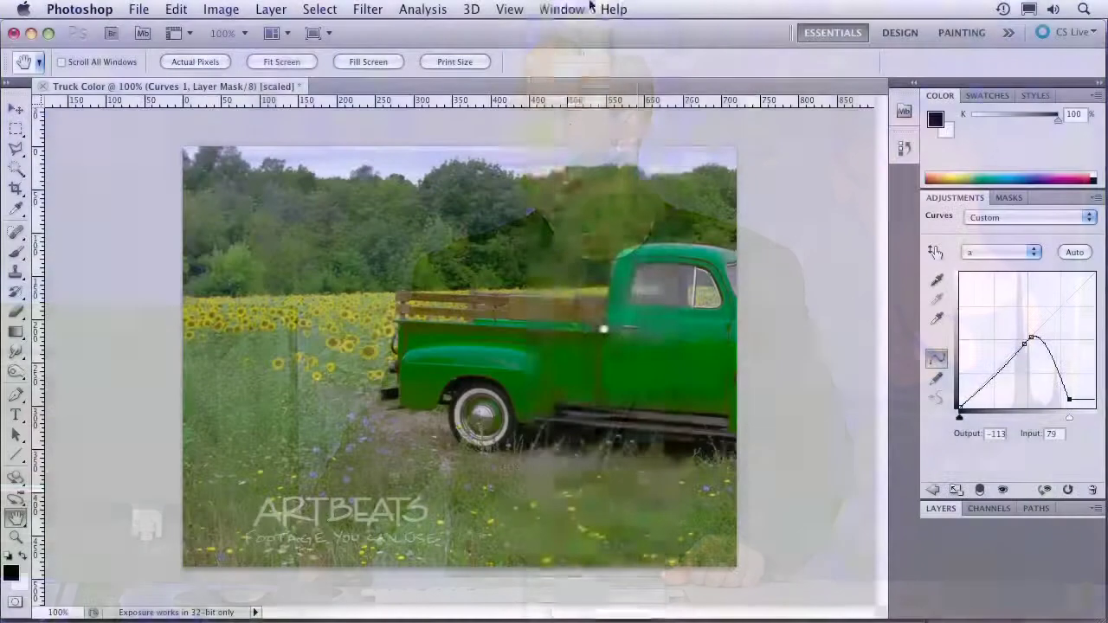
Step: Show the animation timeline and scrub about four seconds in to check the green truck
{"action": "left_click", "coordinate": [562, 8]}
{"action": "left_click", "coordinate": [585, 164]}
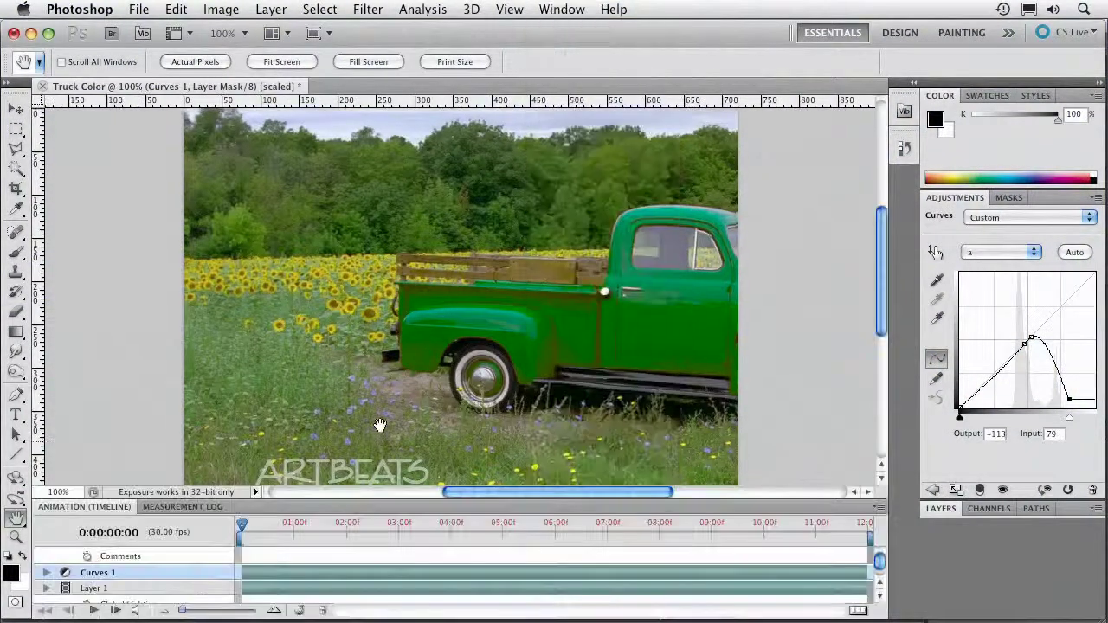
{"action": "left_click_drag", "start_coordinate": [252, 531], "coordinate": [489, 528]}
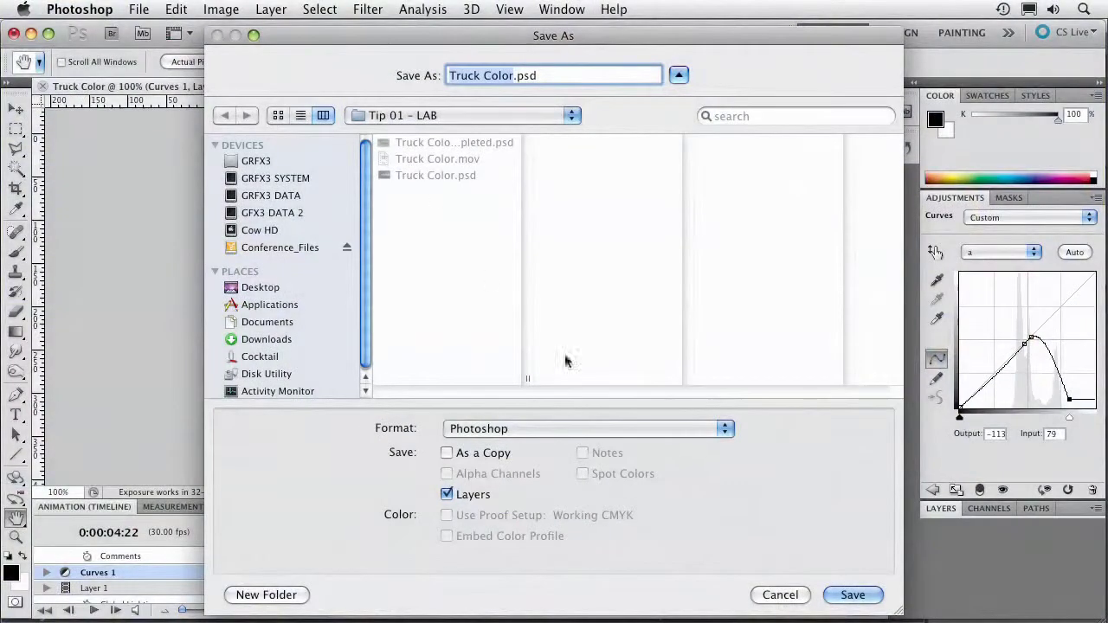
Step: Save the document as Truck Color_Green.psd and switch to After Effects
{"action": "left_click", "coordinate": [513, 80]}
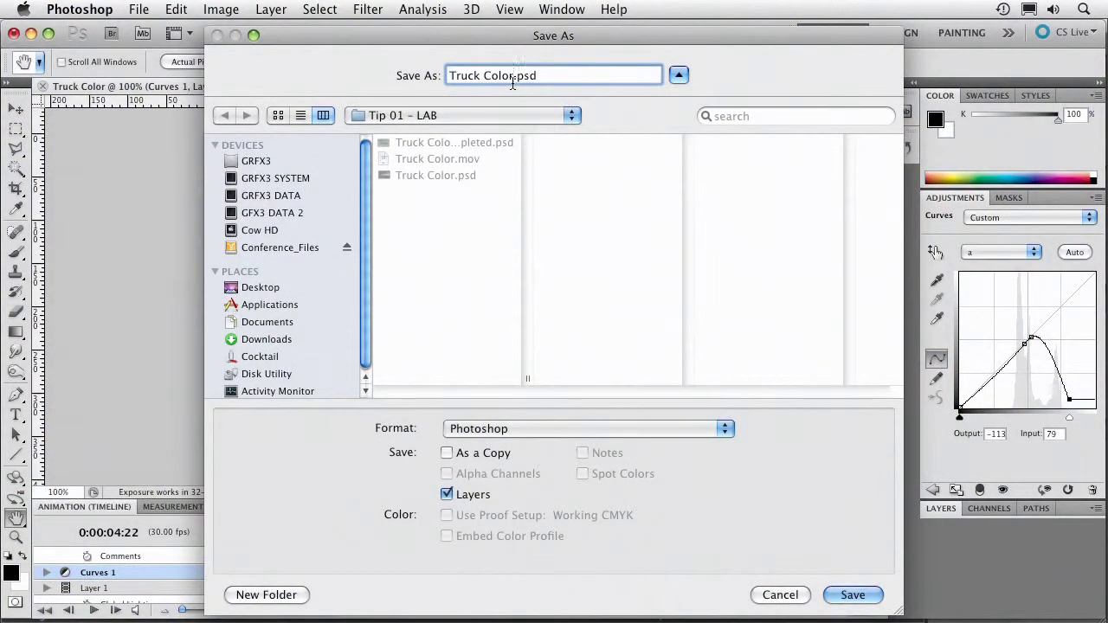
{"action": "type", "text": "Green"}
{"action": "key", "text": "Return"}
{"action": "key", "text": "Return"}
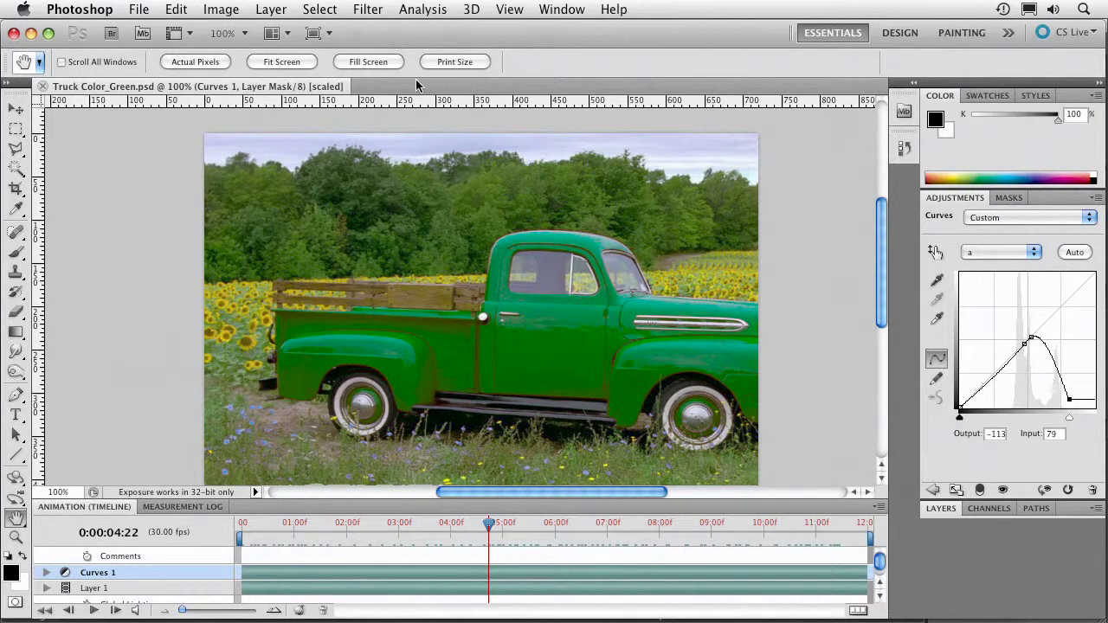
{"action": "key", "text": "super+Tab"}
{"action": "key", "text": "super+Tab"}
{"action": "key", "text": "super+Tab"}
{"action": "key", "text": "super+Tab"}
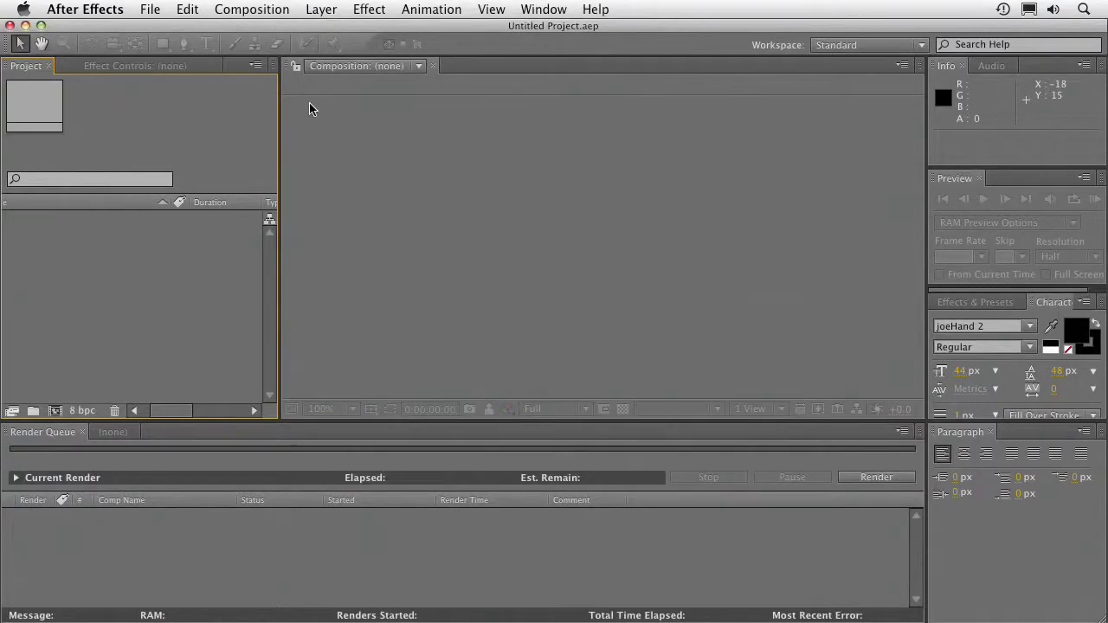
Step: Import Truck Color_Green.psd and Truck Color.mov from the Tip 01 – LAB folder
{"action": "double_click", "coordinate": [117, 258]}
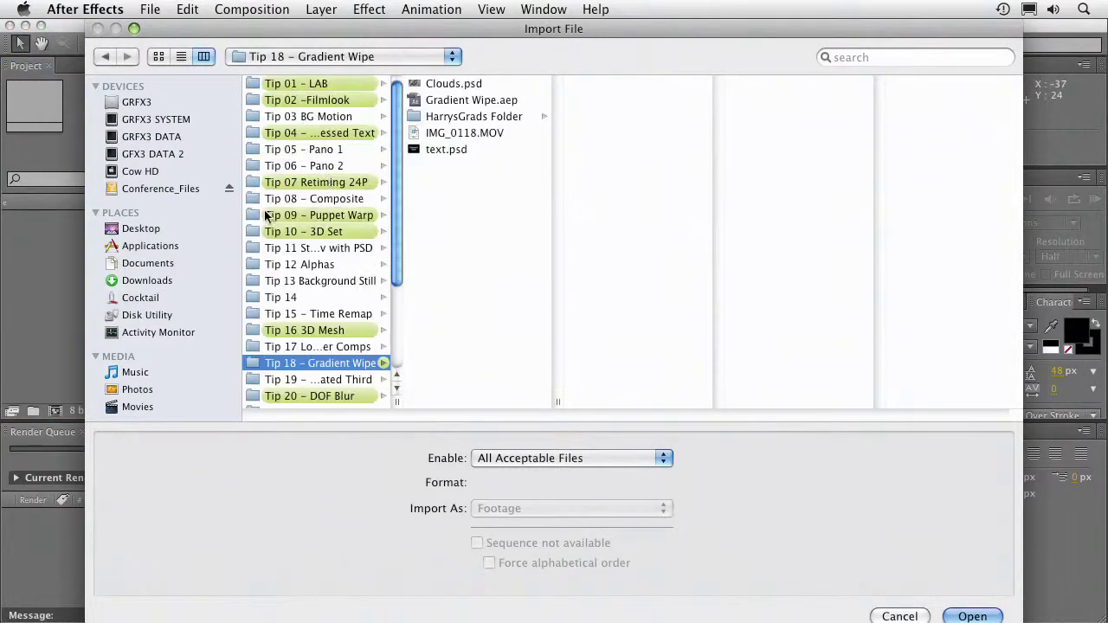
{"action": "left_click", "coordinate": [320, 84]}
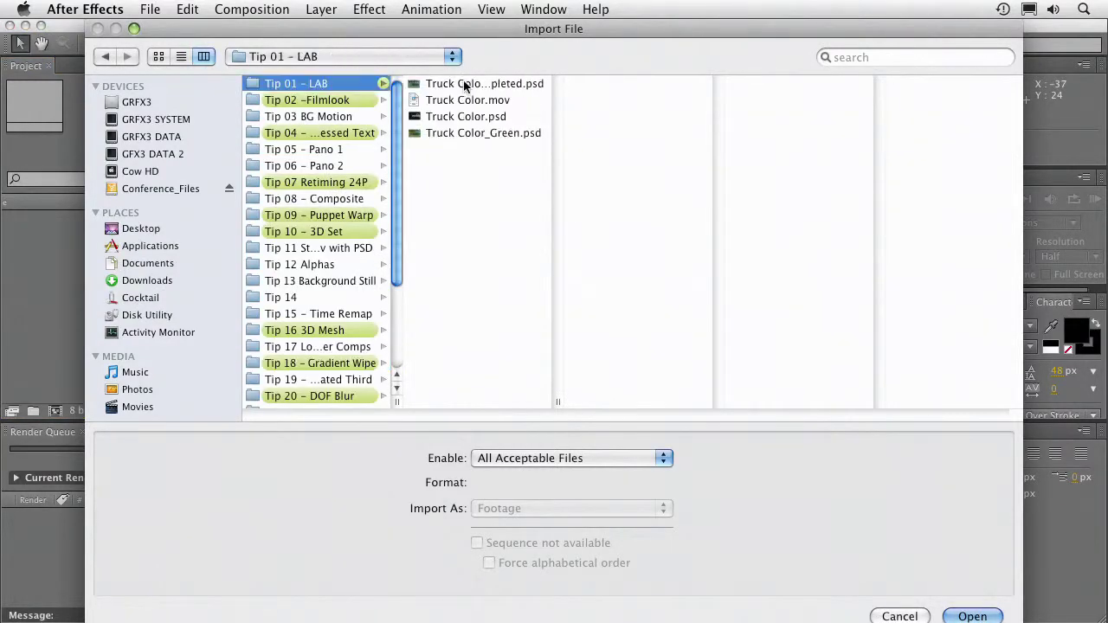
{"action": "left_click", "coordinate": [480, 134]}
{"action": "left_click", "coordinate": [479, 101], "text": "super"}
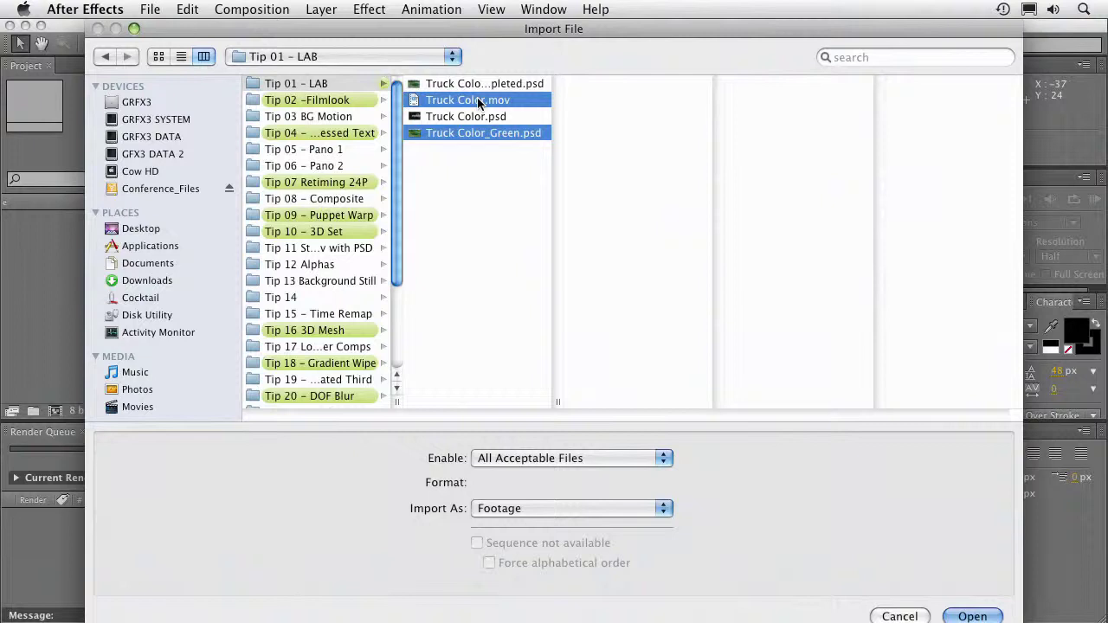
{"action": "key", "text": "Return"}
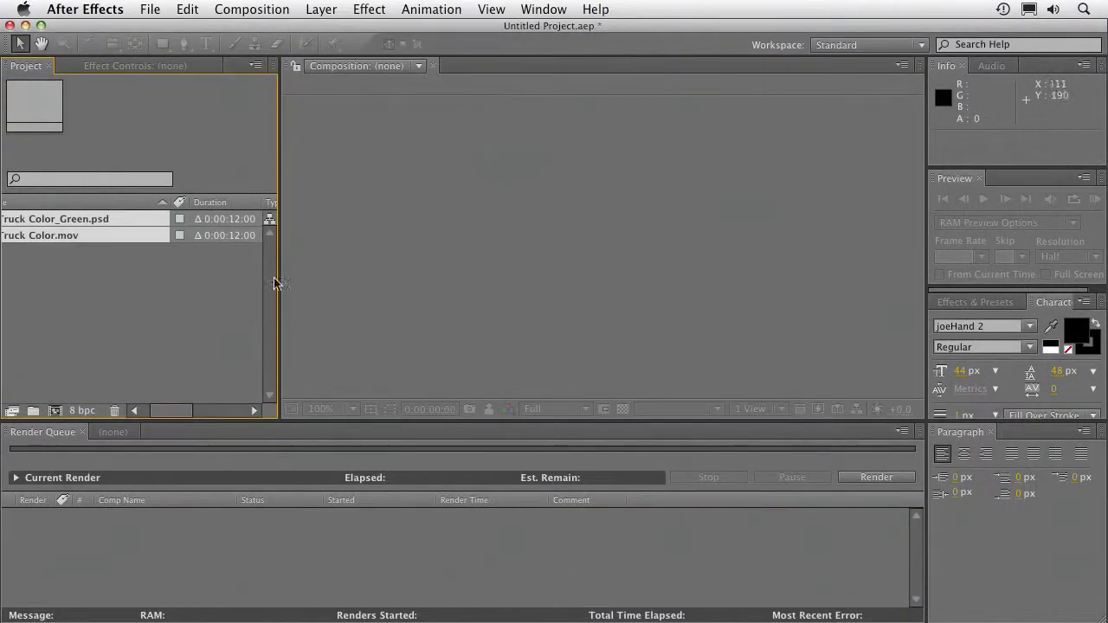
{"action": "left_click", "coordinate": [75, 336]}
Step: Create a composition from Truck Color.mov with Truck Color_Green.psd as the top layer
{"action": "left_click_drag", "start_coordinate": [22, 236], "coordinate": [50, 411]}
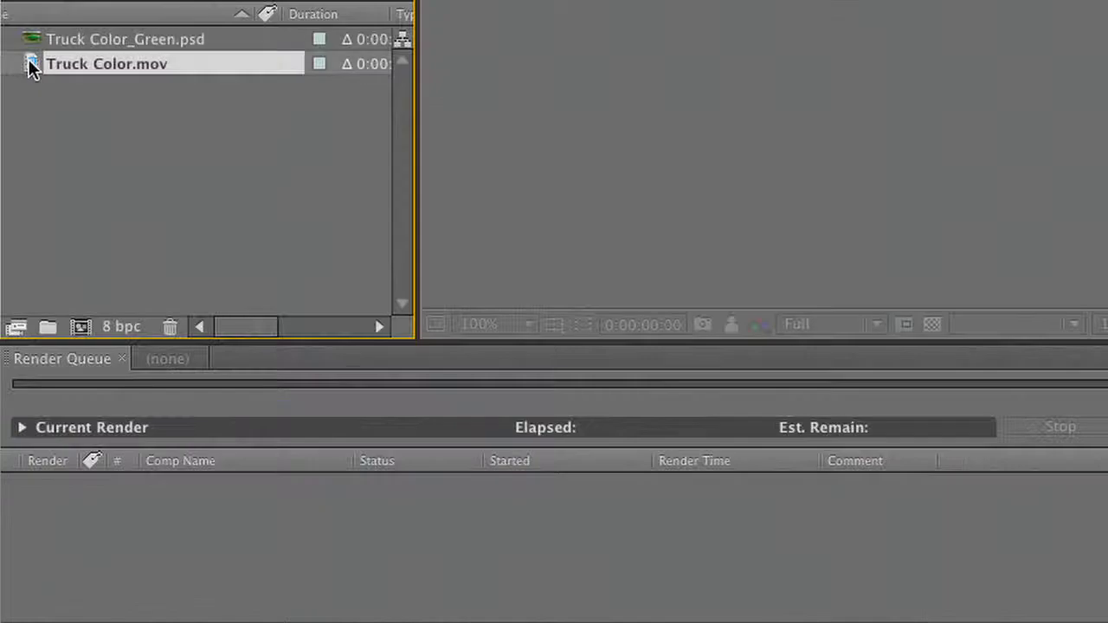
{"action": "left_click_drag", "start_coordinate": [75, 325], "coordinate": [84, 322]}
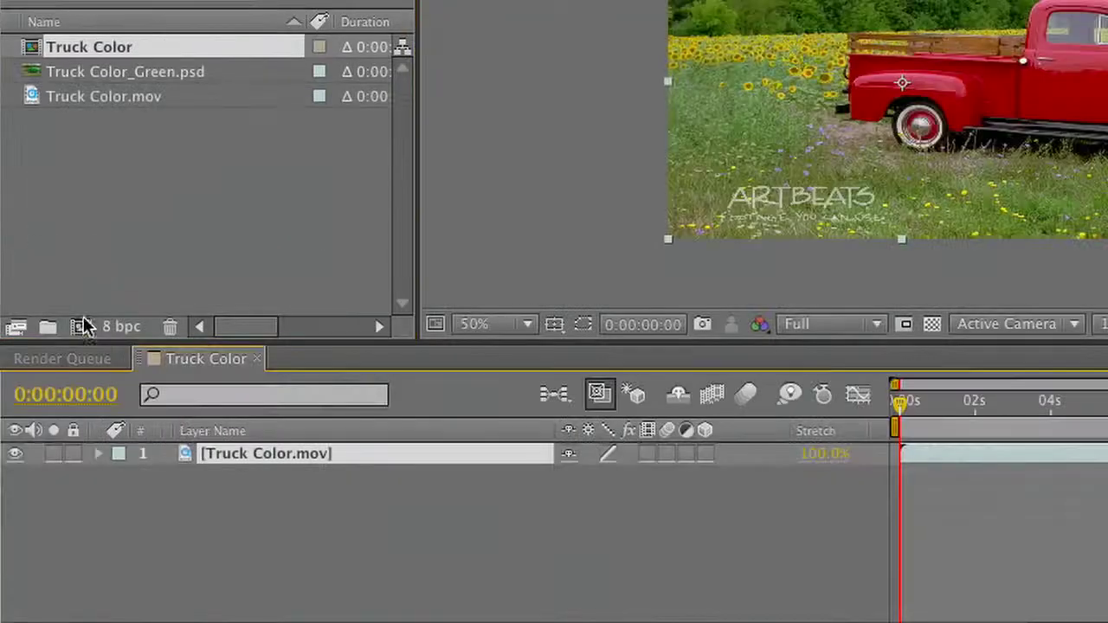
{"action": "left_click_drag", "start_coordinate": [39, 63], "coordinate": [77, 455]}
{"action": "left_click", "coordinate": [936, 402]}
{"action": "left_click_drag", "start_coordinate": [936, 402], "coordinate": [861, 413]}
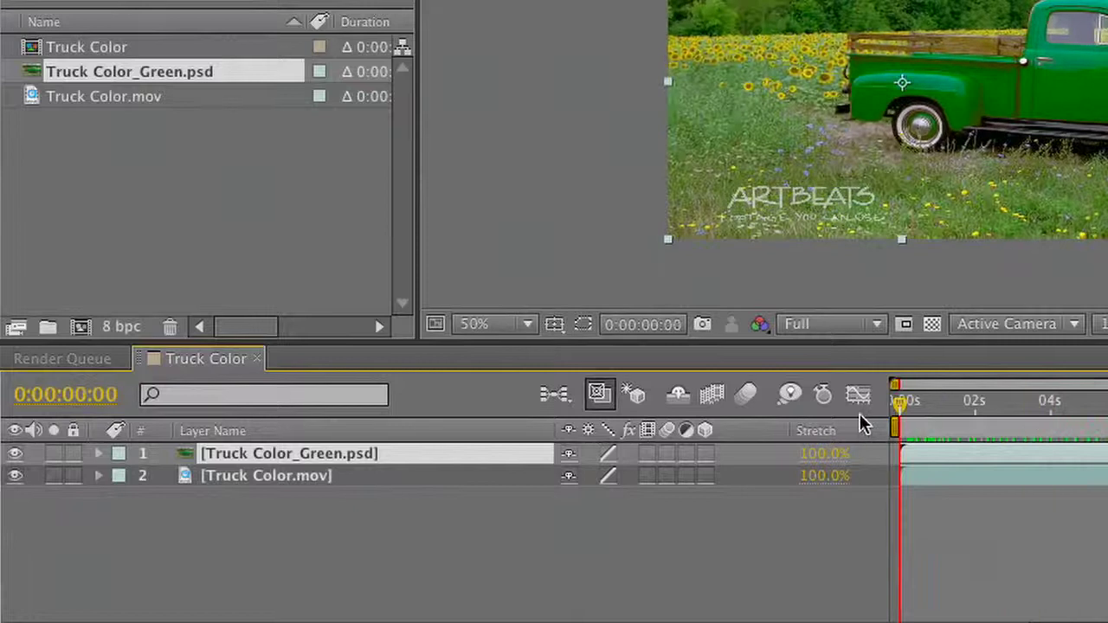
Step: Toggle the green layer's visibility to compare it with the red footage and check alignment
{"action": "key", "text": "F2"}
{"action": "left_click", "coordinate": [15, 476]}
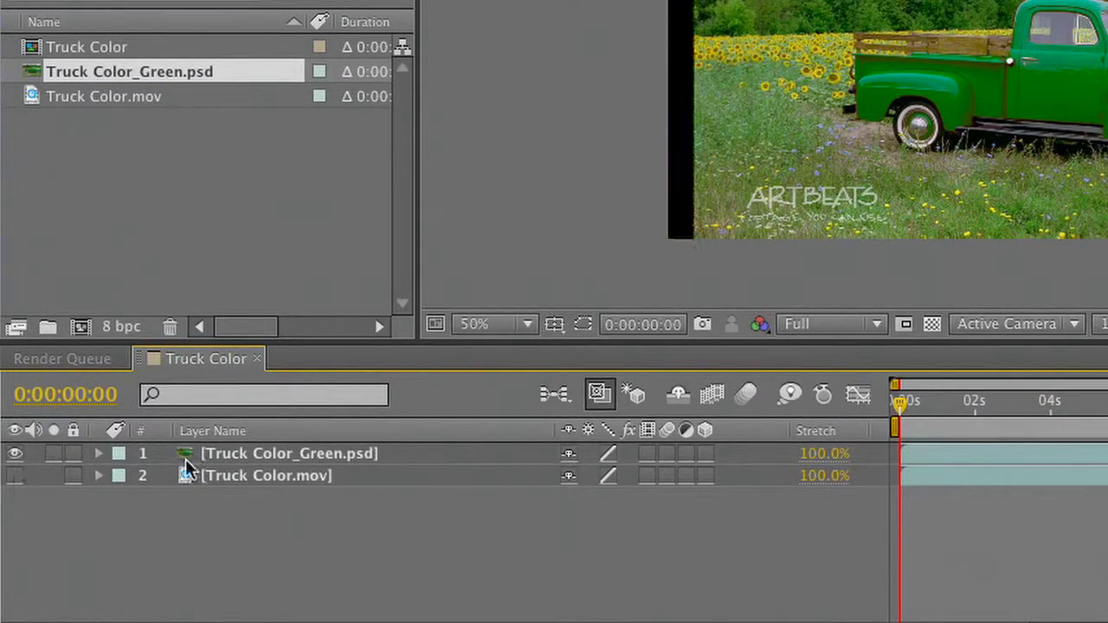
{"action": "left_click", "coordinate": [237, 454]}
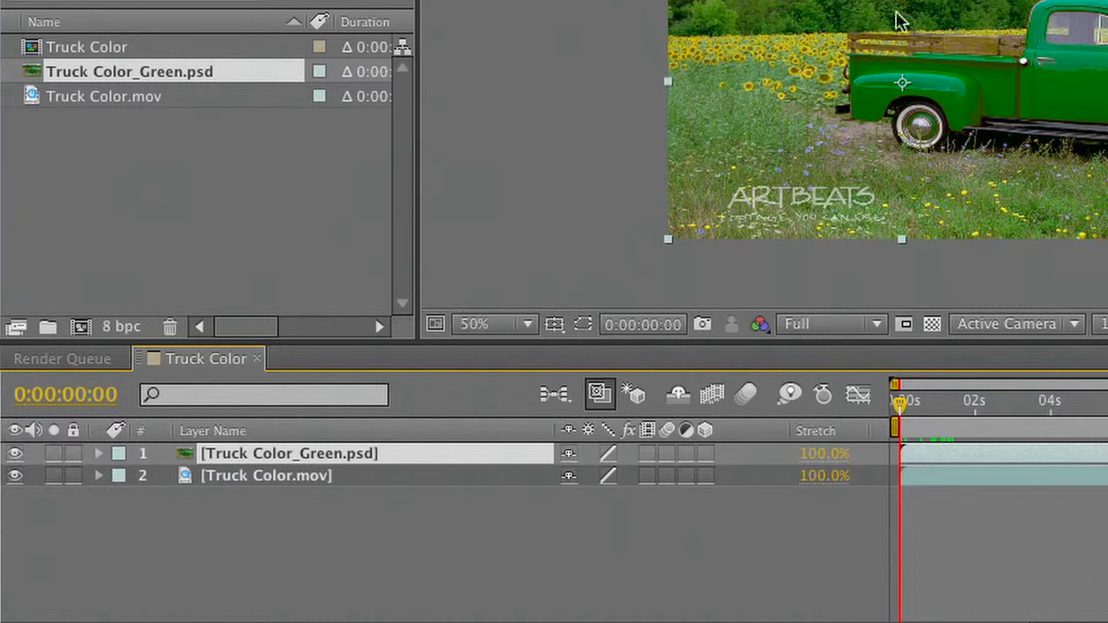
{"action": "left_click", "coordinate": [14, 455]}
{"action": "left_click", "coordinate": [14, 454]}
{"action": "left_click_drag", "start_coordinate": [943, 407], "coordinate": [1048, 420]}
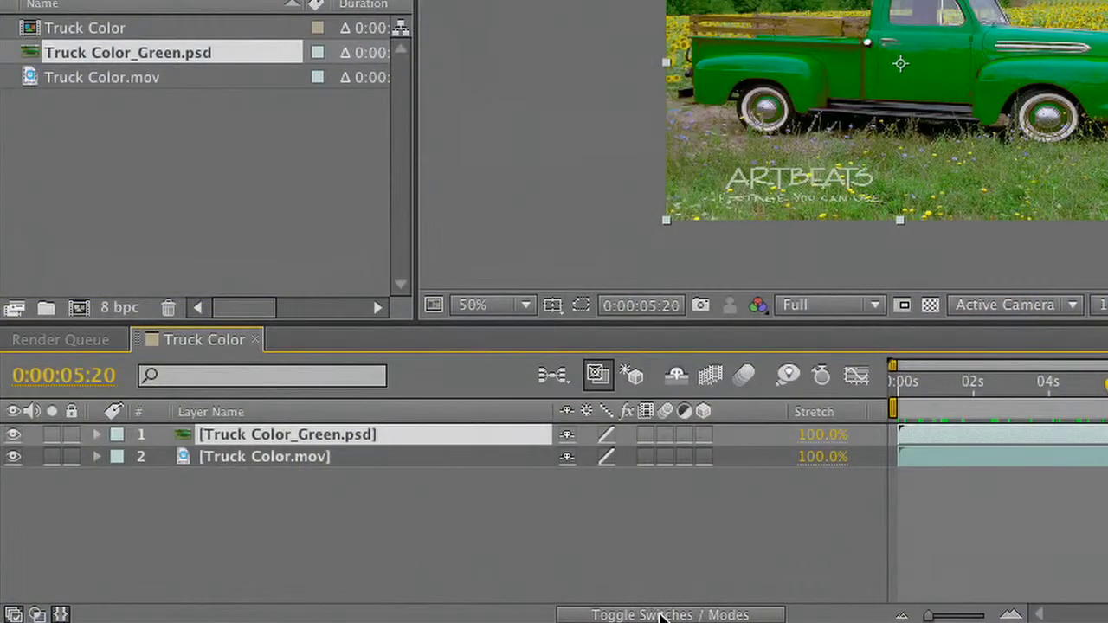
Step: Set the green truck layer's blend mode to Difference and scrub the footage to check it
{"action": "left_click", "coordinate": [661, 615]}
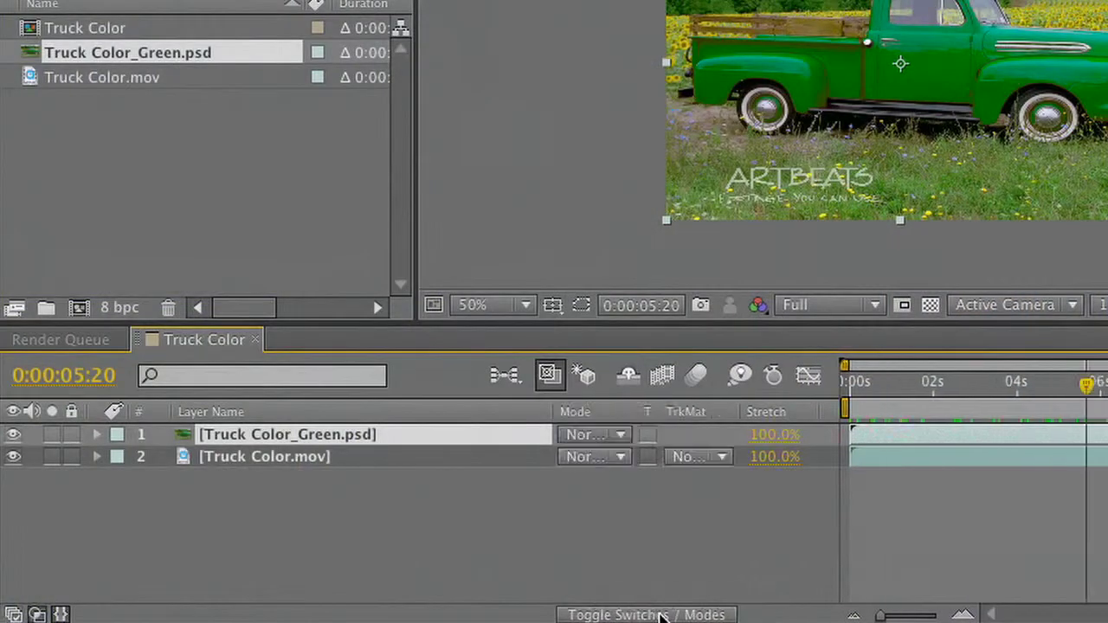
{"action": "left_click", "coordinate": [591, 437]}
{"action": "scroll", "coordinate": [592, 453], "scroll_direction": "down", "scroll_amount": 5}
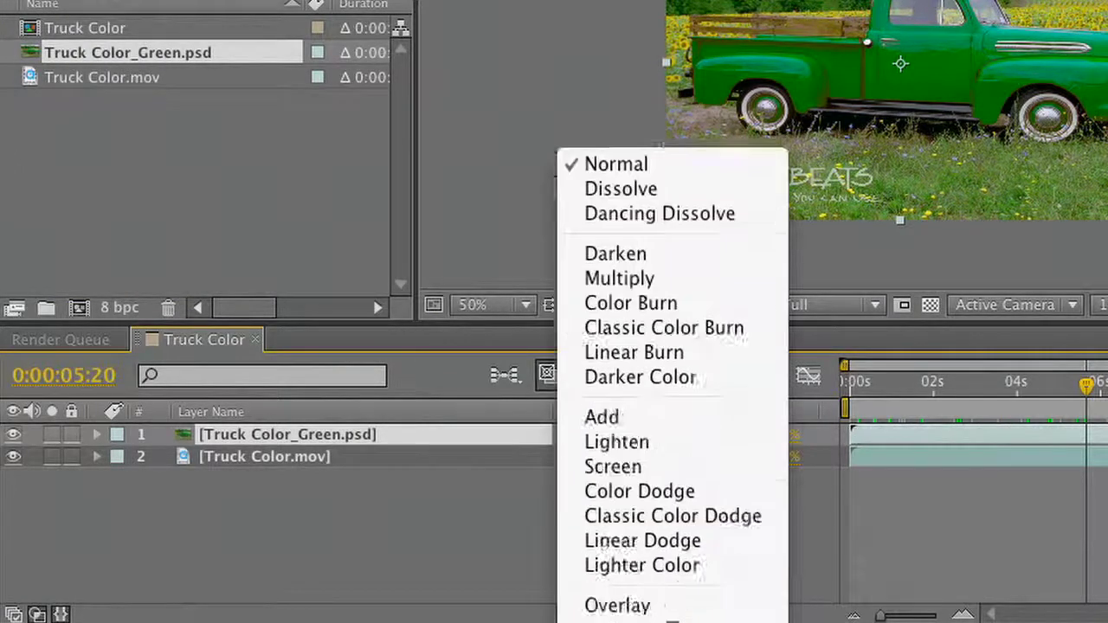
{"action": "scroll", "coordinate": [673, 390], "scroll_direction": "down", "scroll_amount": 10}
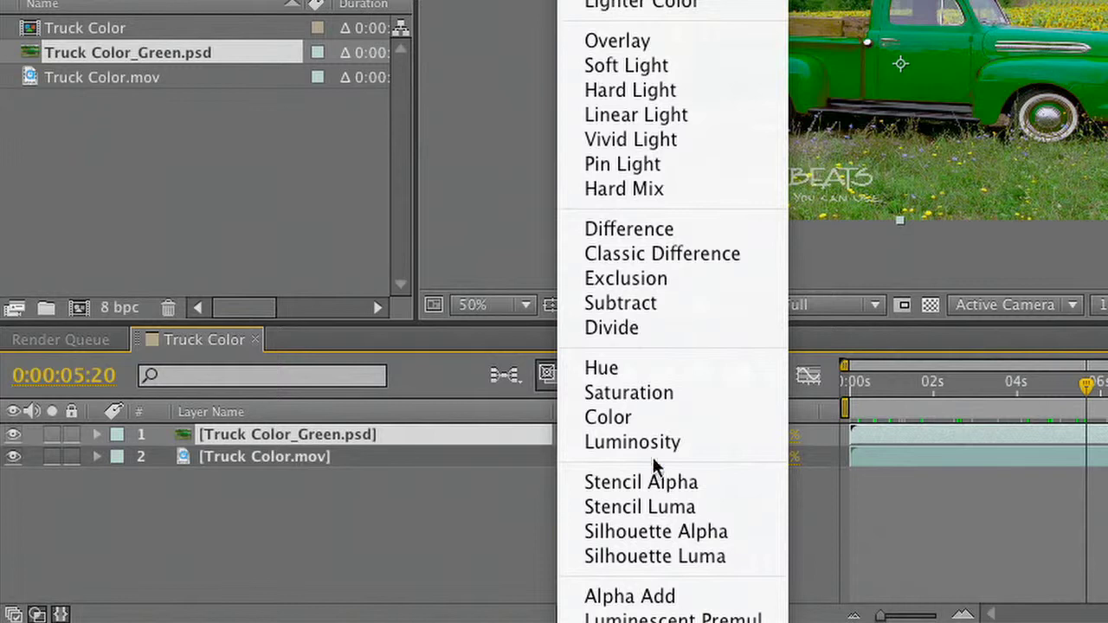
{"action": "left_click", "coordinate": [638, 230]}
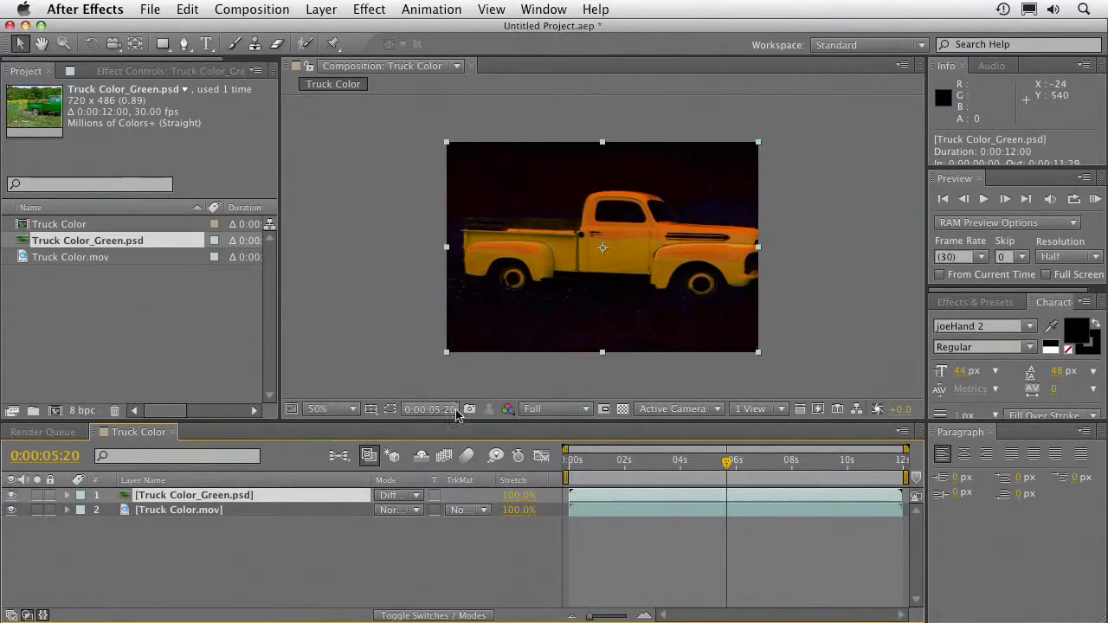
{"action": "left_click_drag", "start_coordinate": [638, 479], "coordinate": [805, 465]}
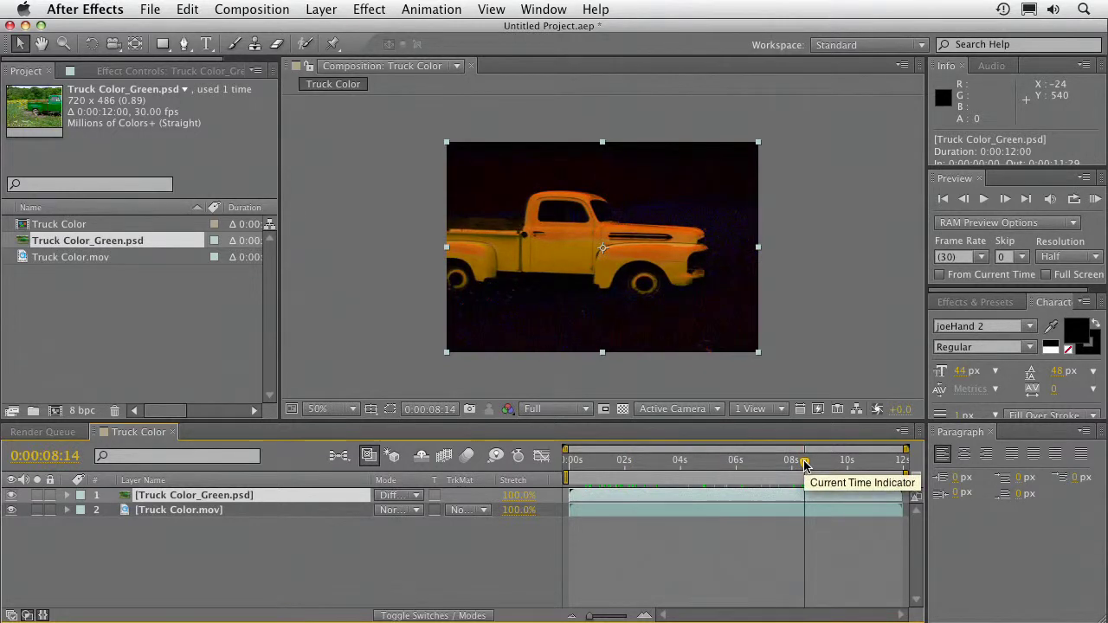
{"action": "left_click_drag", "start_coordinate": [805, 466], "coordinate": [511, 461]}
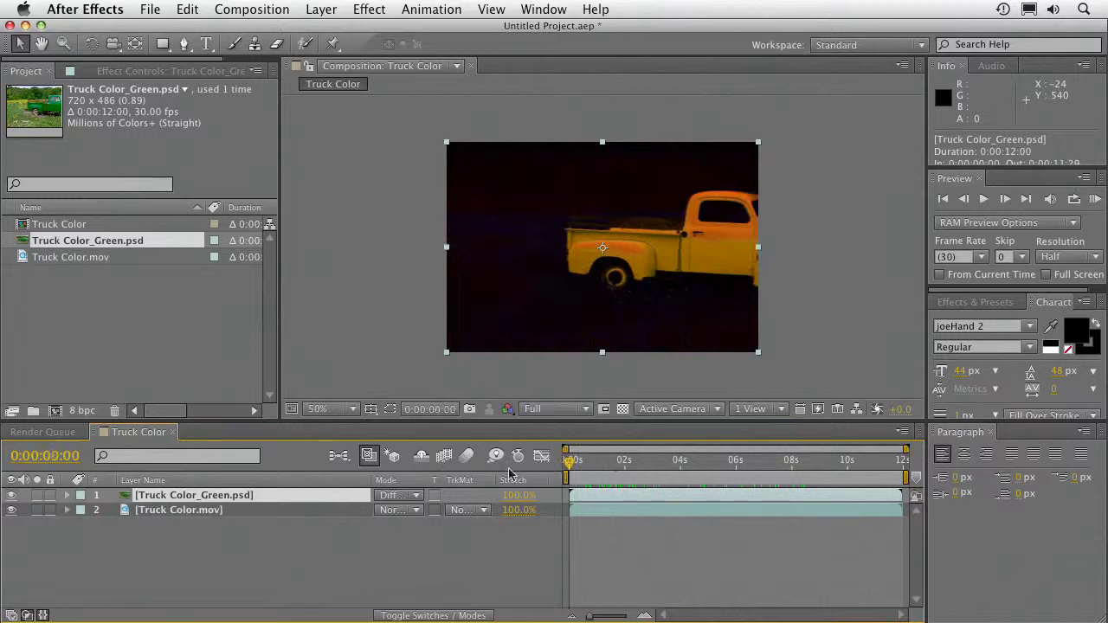
Step: Add a new adjustment layer to the composition
{"action": "left_click", "coordinate": [322, 9]}
{"action": "mouse_move", "coordinate": [391, 29]}
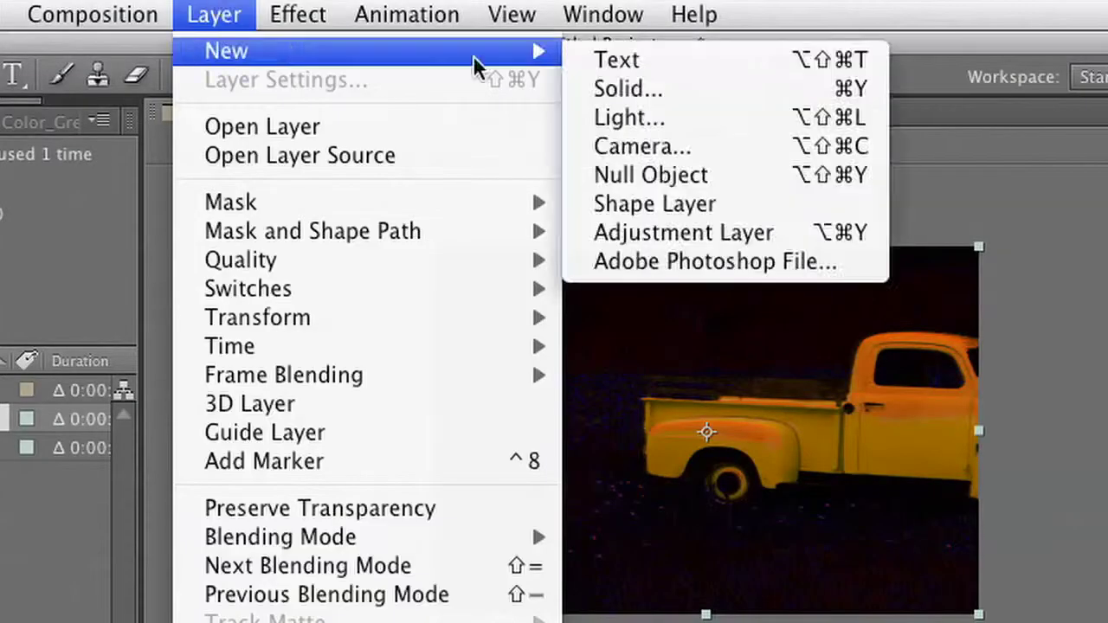
{"action": "left_click", "coordinate": [622, 232]}
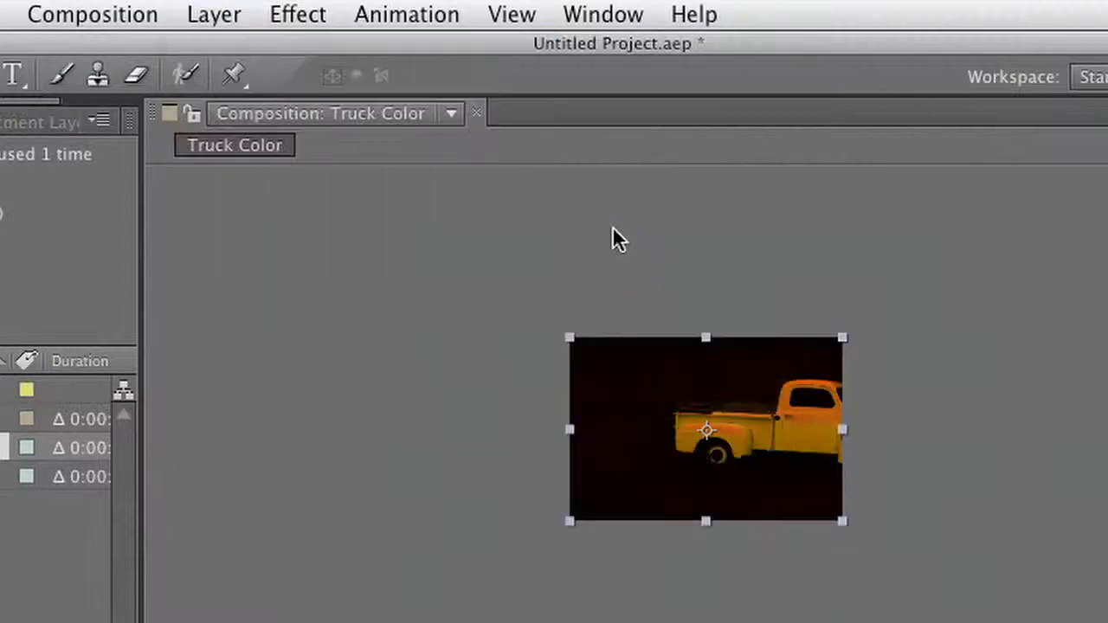
{"action": "key", "text": "period"}
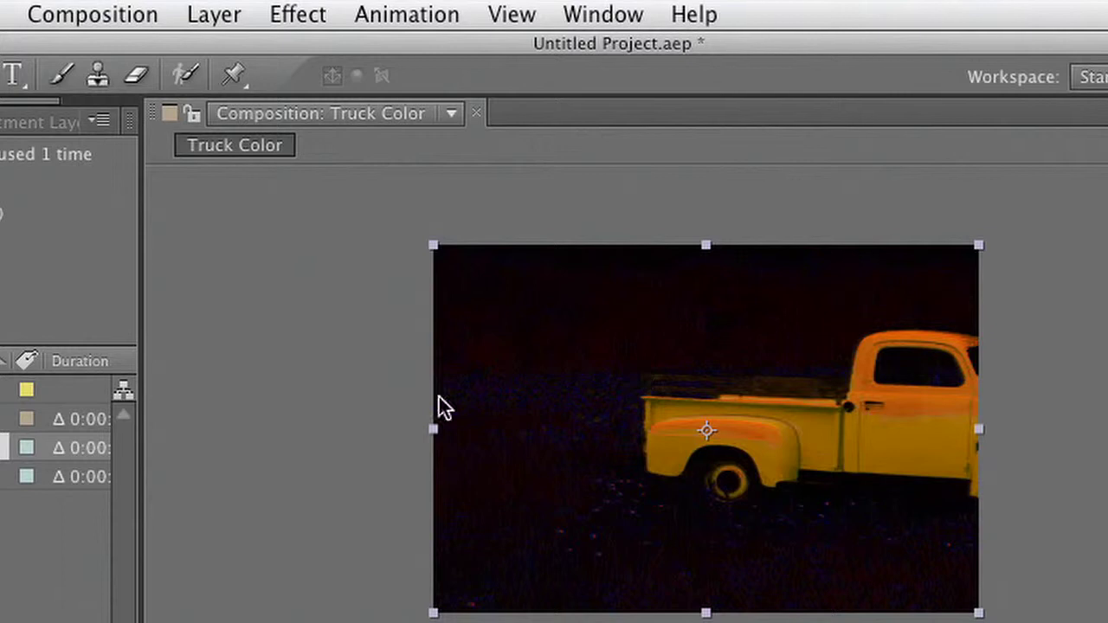
Step: Apply Black & White to the adjustment layer with Reds 84, Yellows 127 and Greens 37
{"action": "left_click", "coordinate": [286, 17]}
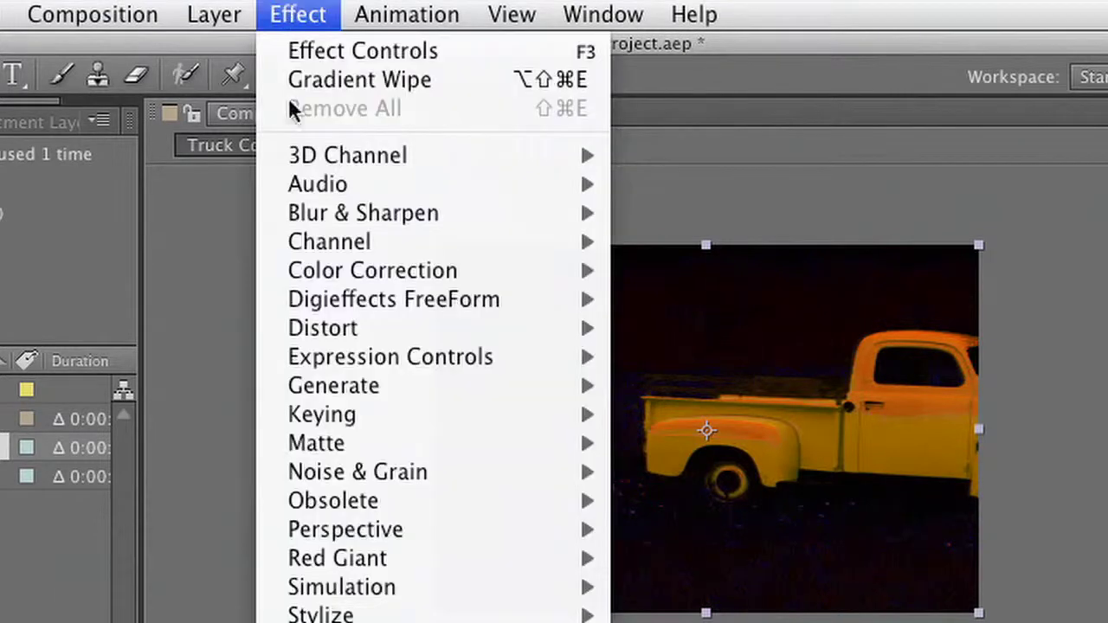
{"action": "mouse_move", "coordinate": [303, 256]}
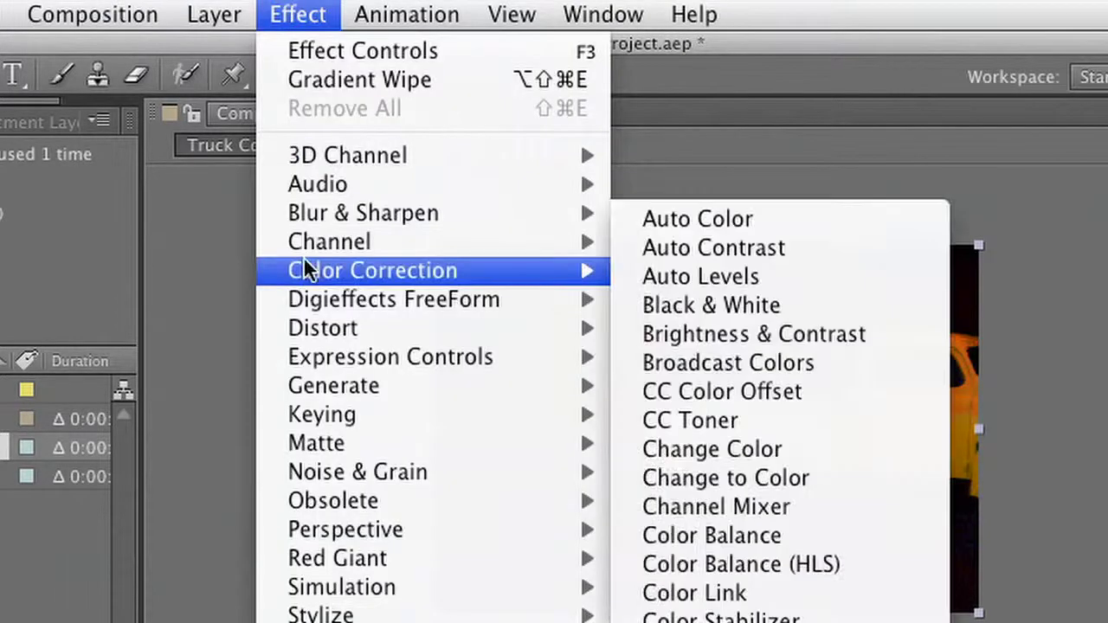
{"action": "left_click", "coordinate": [715, 303]}
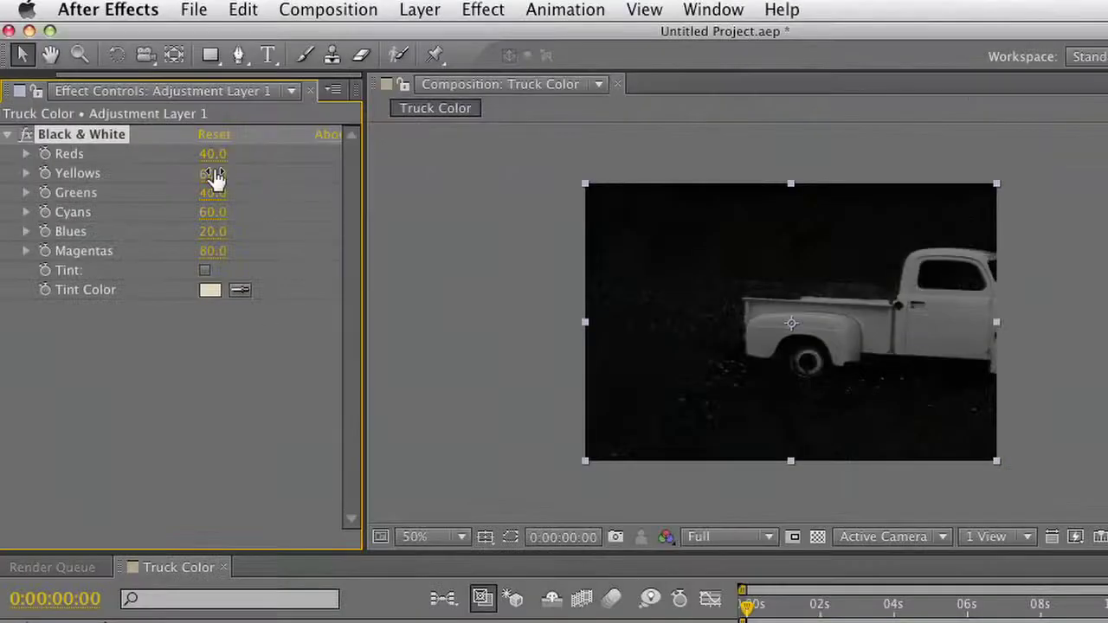
{"action": "left_click_drag", "start_coordinate": [213, 156], "coordinate": [281, 156]}
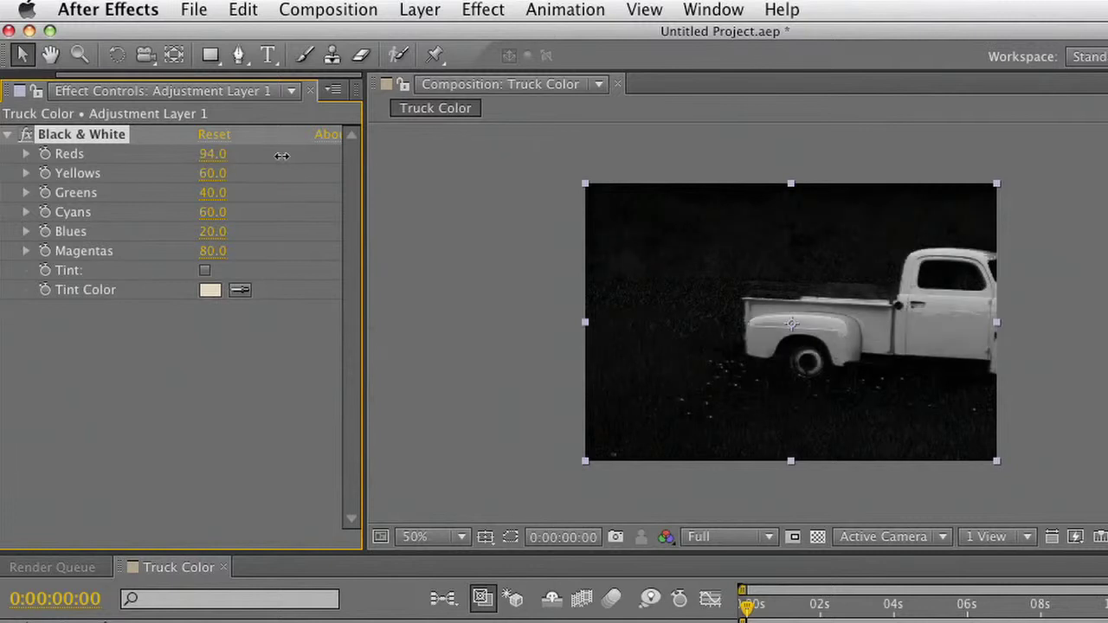
{"action": "left_click_drag", "start_coordinate": [213, 173], "coordinate": [271, 173]}
{"action": "left_click_drag", "start_coordinate": [213, 192], "coordinate": [136, 193]}
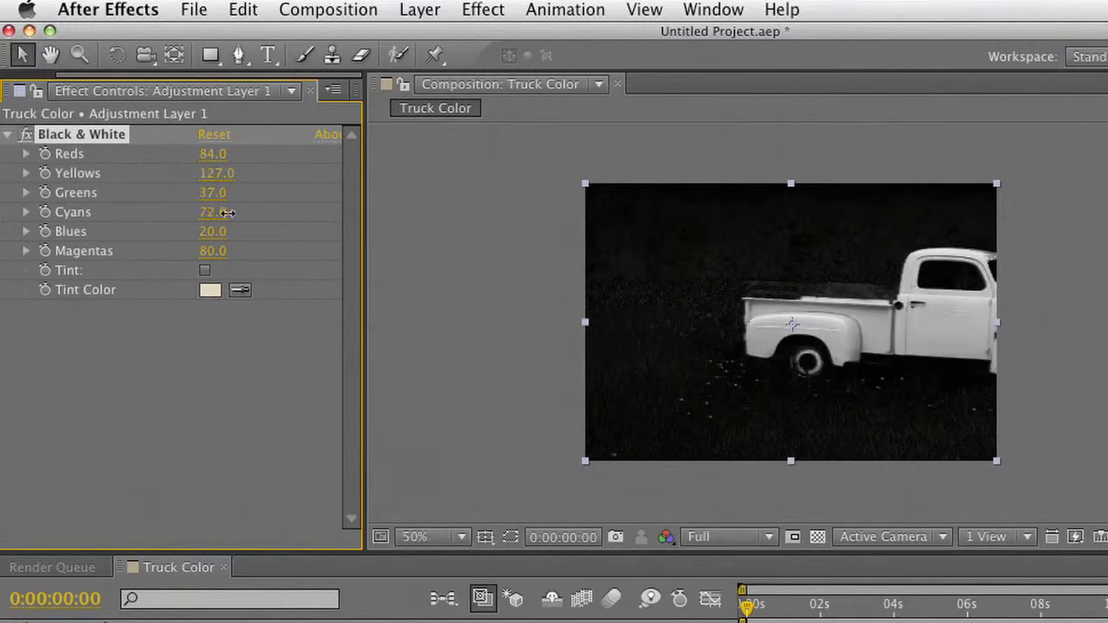
{"action": "mouse_move", "coordinate": [218, 153]}
{"action": "left_mouse_down"}
{"action": "mouse_move", "coordinate": [244, 153]}
{"action": "mouse_move", "coordinate": [158, 154]}
{"action": "mouse_move", "coordinate": [216, 153]}
{"action": "left_mouse_up"}
Step: Add Levels to the adjustment layer with Input Black 42 and Input White 183
{"action": "left_click", "coordinate": [489, 9]}
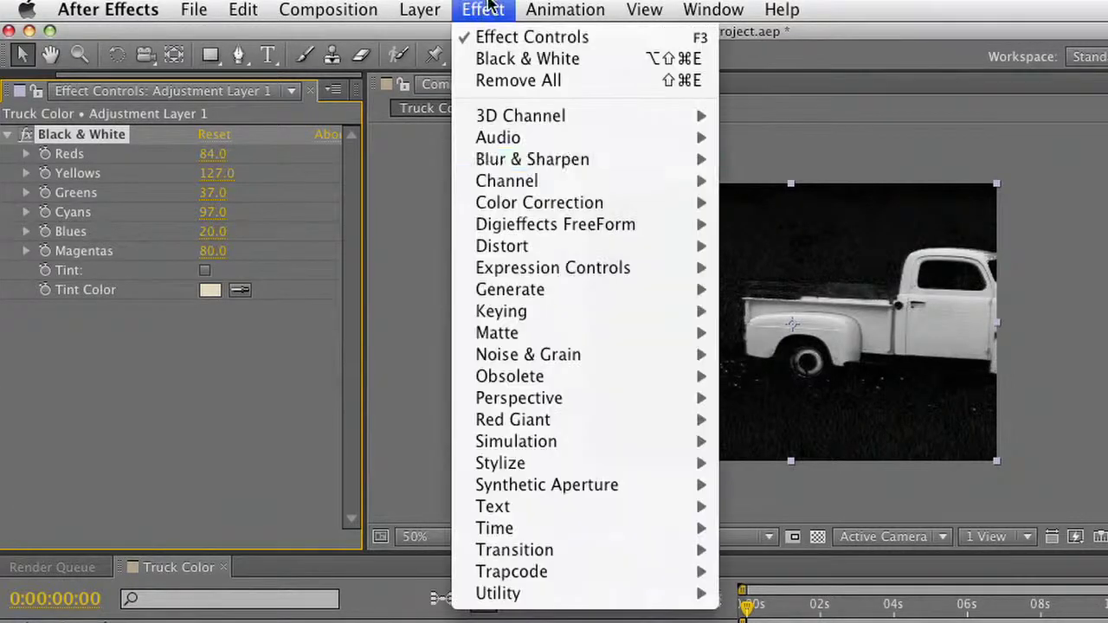
{"action": "mouse_move", "coordinate": [569, 362]}
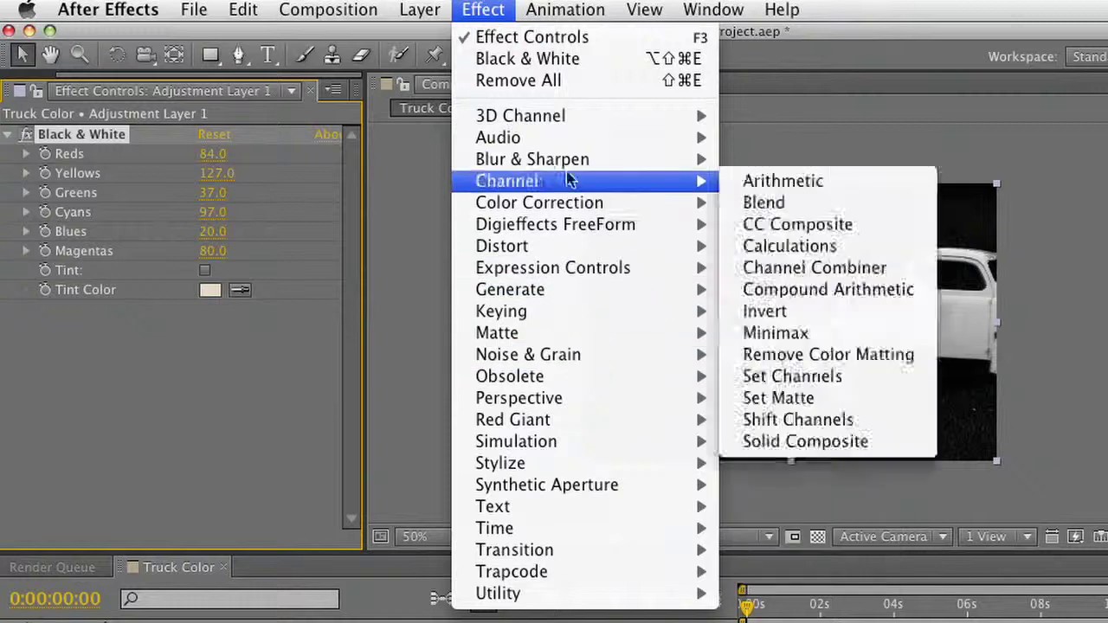
{"action": "mouse_move", "coordinate": [573, 203]}
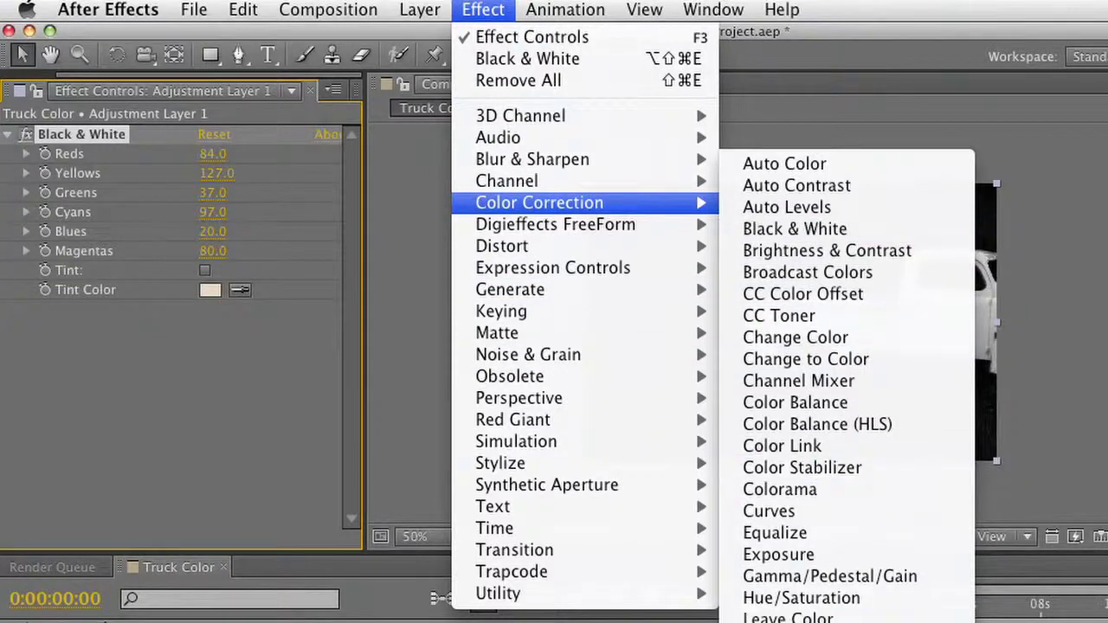
{"action": "left_click", "coordinate": [788, 617]}
{"action": "left_click_drag", "start_coordinate": [62, 381], "coordinate": [112, 379]}
{"action": "left_click_drag", "start_coordinate": [362, 391], "coordinate": [272, 384]}
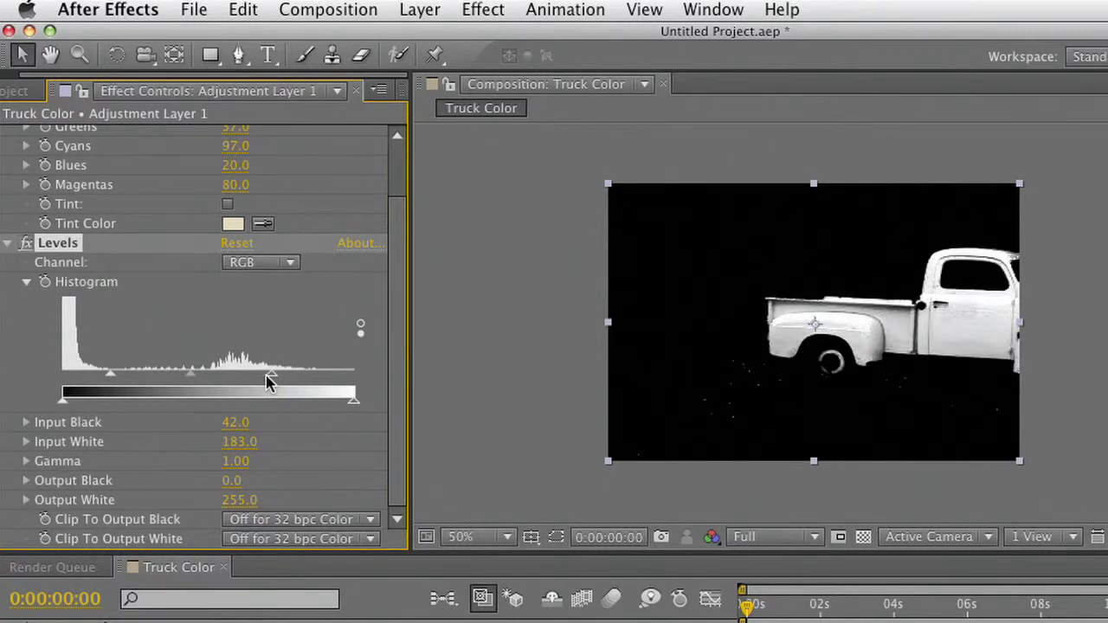
{"action": "left_click_drag", "start_coordinate": [753, 610], "coordinate": [964, 610]}
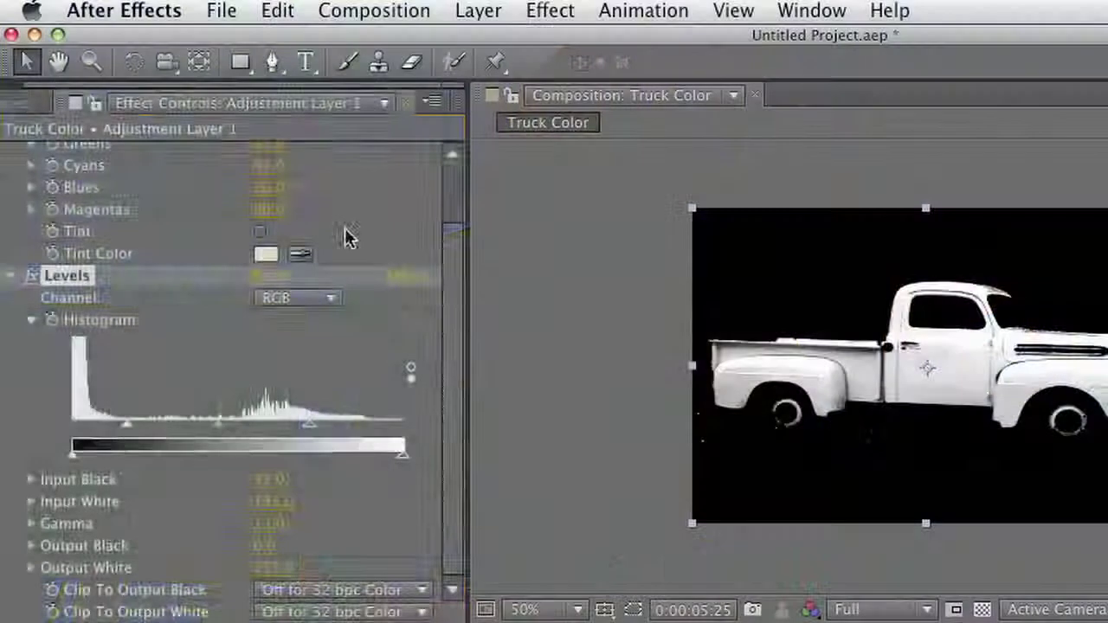
Step: Rename the Truck Color comp to Truck Matte and create a new comp from Truck Color.mov
{"action": "left_click", "coordinate": [25, 103]}
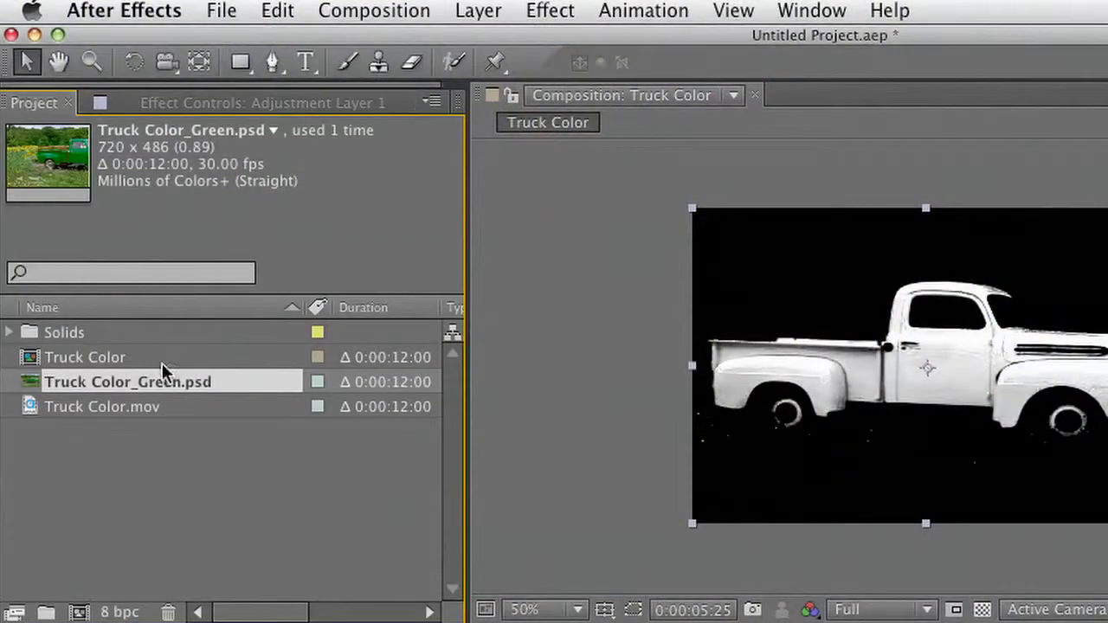
{"action": "left_click", "coordinate": [101, 356]}
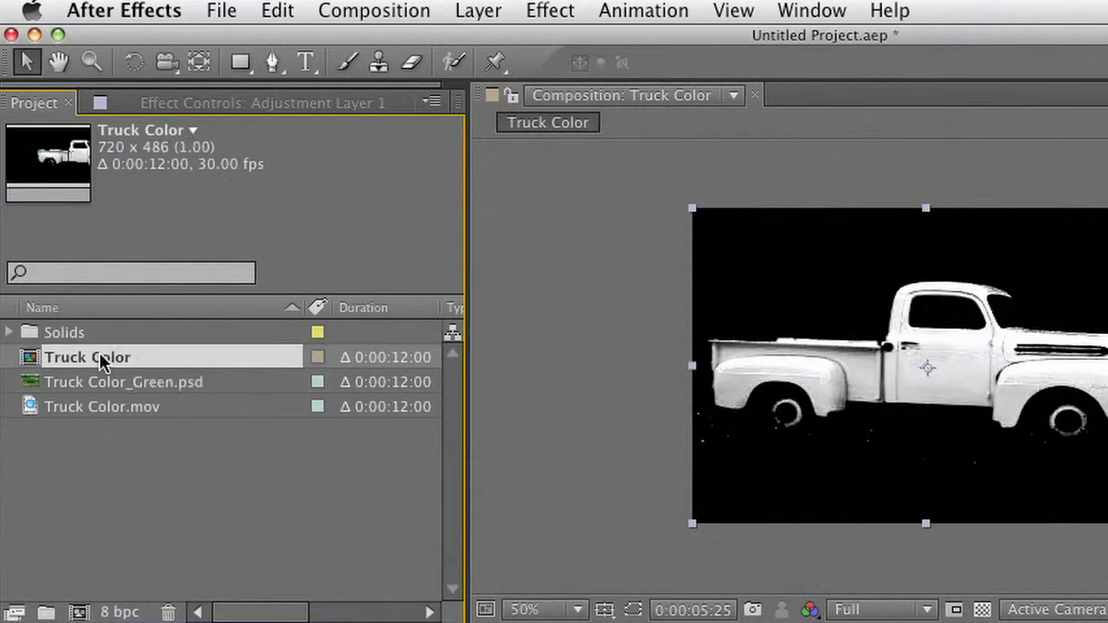
{"action": "key", "text": "Return"}
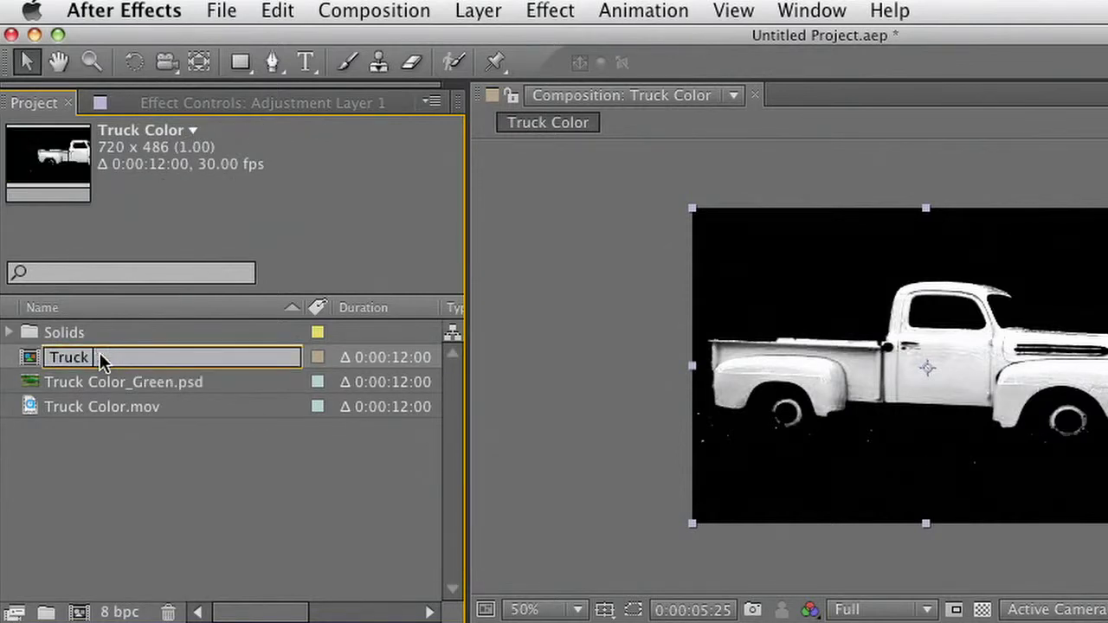
{"action": "type", "text": "Truck Matte"}
{"action": "key", "text": "Return"}
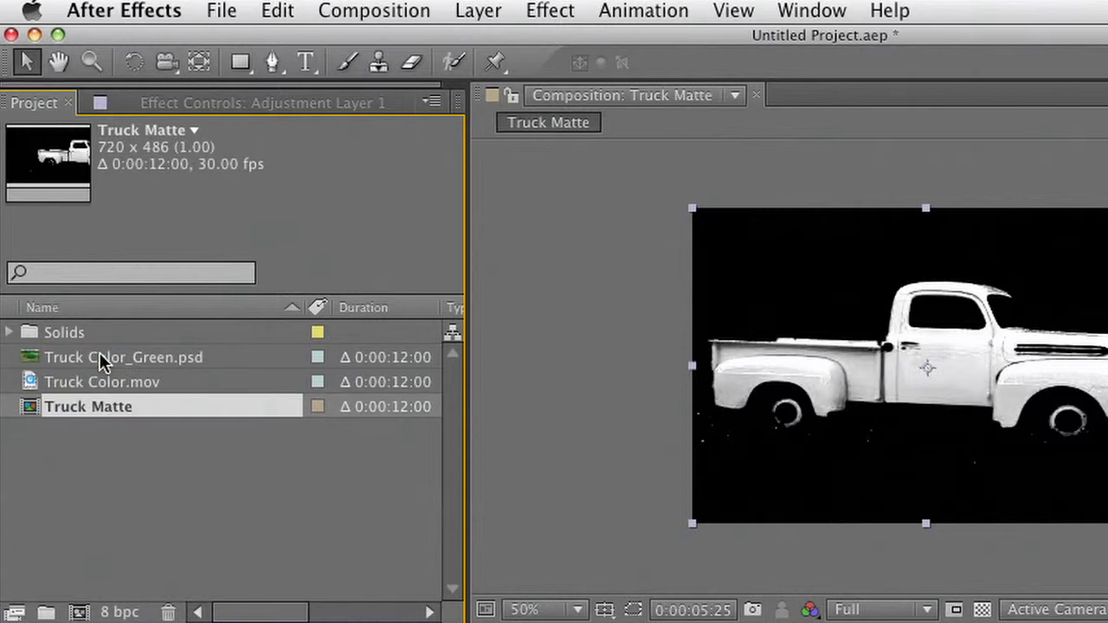
{"action": "left_click_drag", "start_coordinate": [32, 381], "coordinate": [78, 612]}
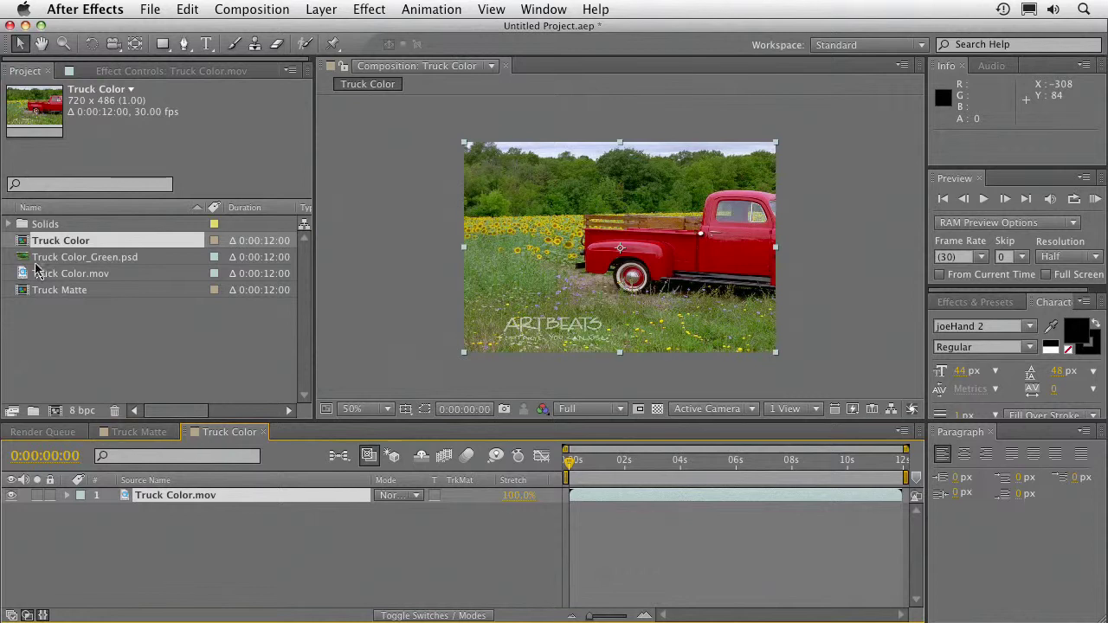
Step: Place Truck Matte above Truck Color.mov, hide it, and select the footage layer
{"action": "left_click_drag", "start_coordinate": [31, 296], "coordinate": [64, 495]}
{"action": "left_click_drag", "start_coordinate": [574, 466], "coordinate": [691, 466]}
{"action": "left_click", "coordinate": [11, 496]}
{"action": "left_click", "coordinate": [9, 497]}
{"action": "left_click", "coordinate": [5, 501]}
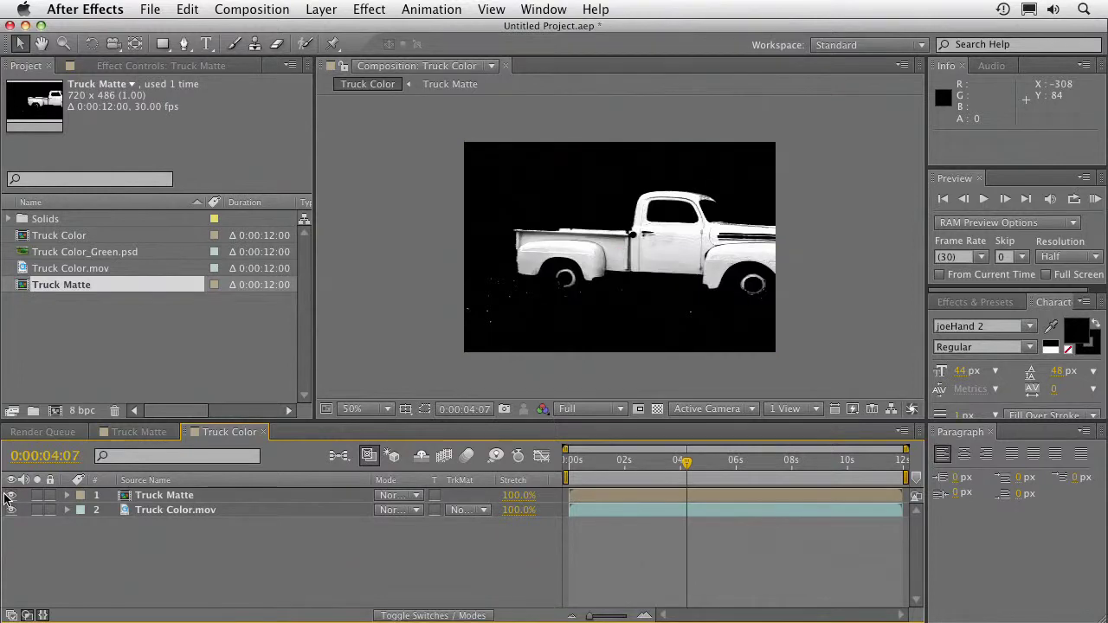
{"action": "left_click", "coordinate": [12, 496]}
{"action": "left_click", "coordinate": [11, 496]}
{"action": "left_click", "coordinate": [11, 497]}
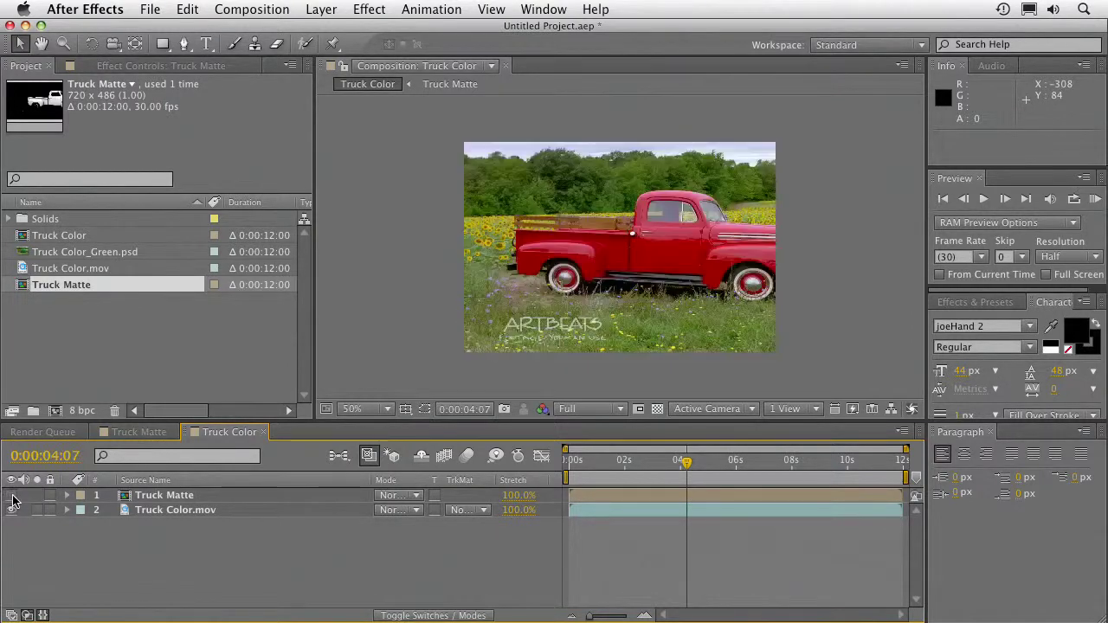
{"action": "left_click", "coordinate": [153, 511]}
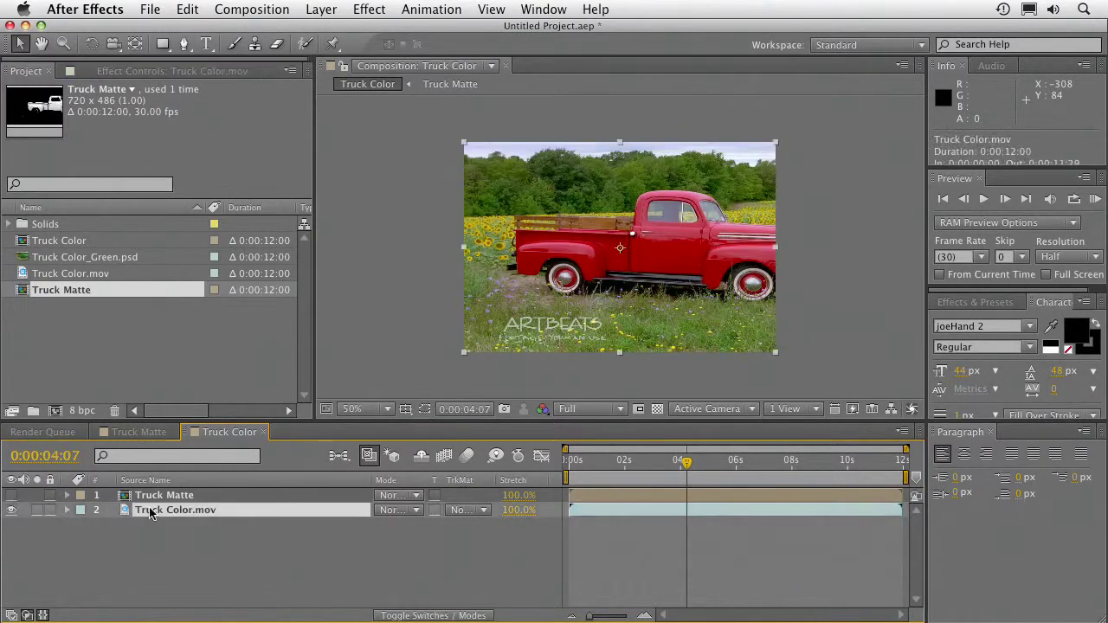
{"action": "left_click_drag", "start_coordinate": [588, 469], "coordinate": [567, 468]}
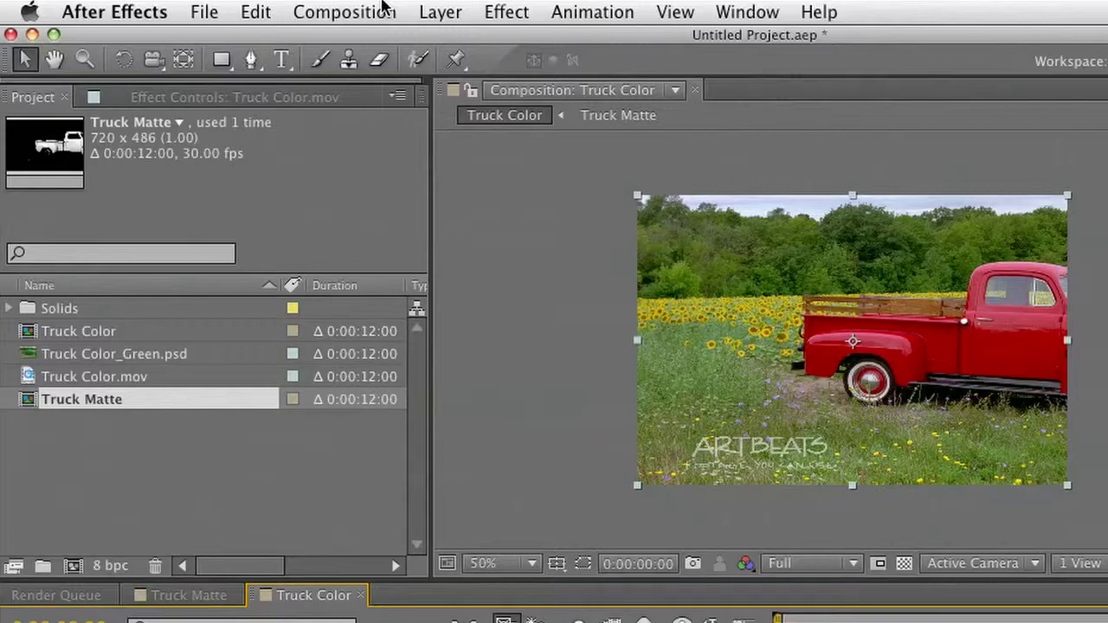
Step: Create a new blue solid and move it below the Truck Matte layer
{"action": "left_click", "coordinate": [321, 9]}
{"action": "mouse_move", "coordinate": [329, 29]}
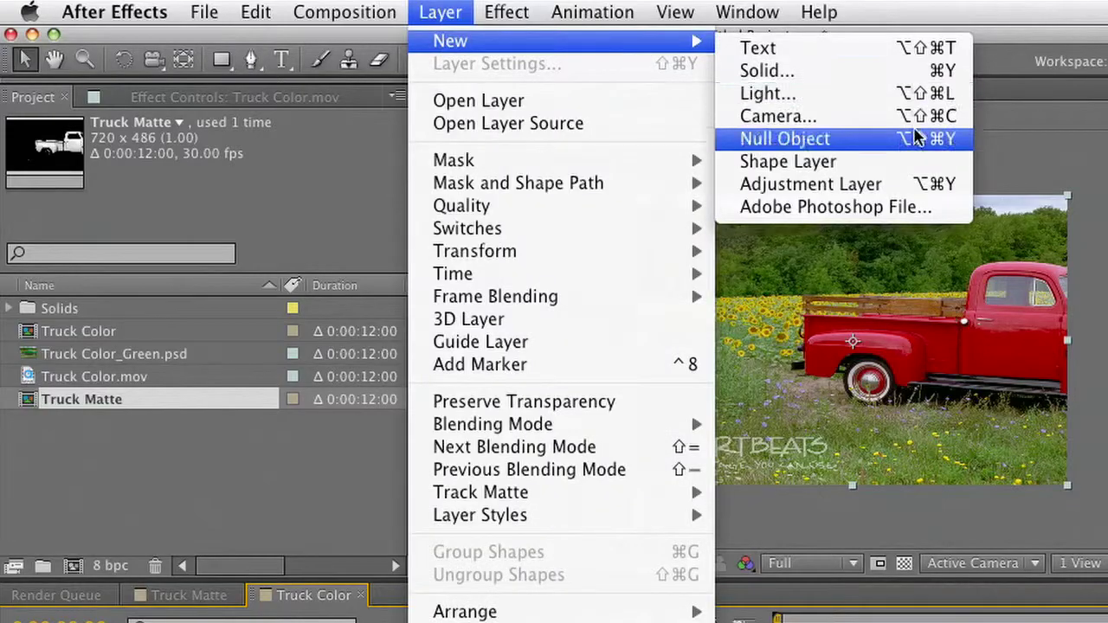
{"action": "left_click", "coordinate": [905, 72]}
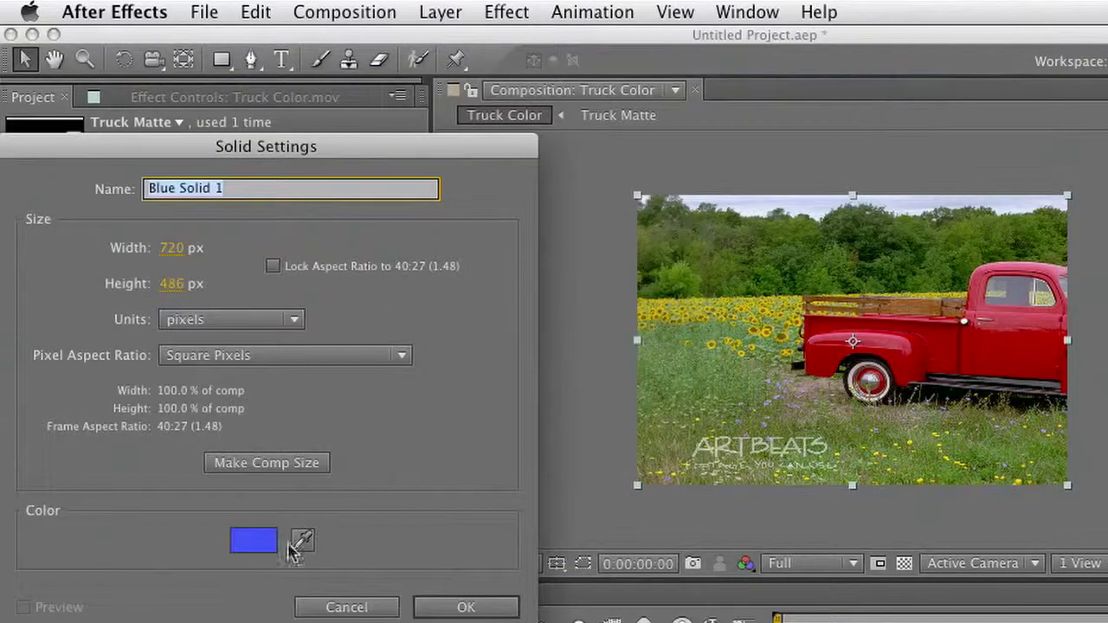
{"action": "left_click", "coordinate": [457, 607]}
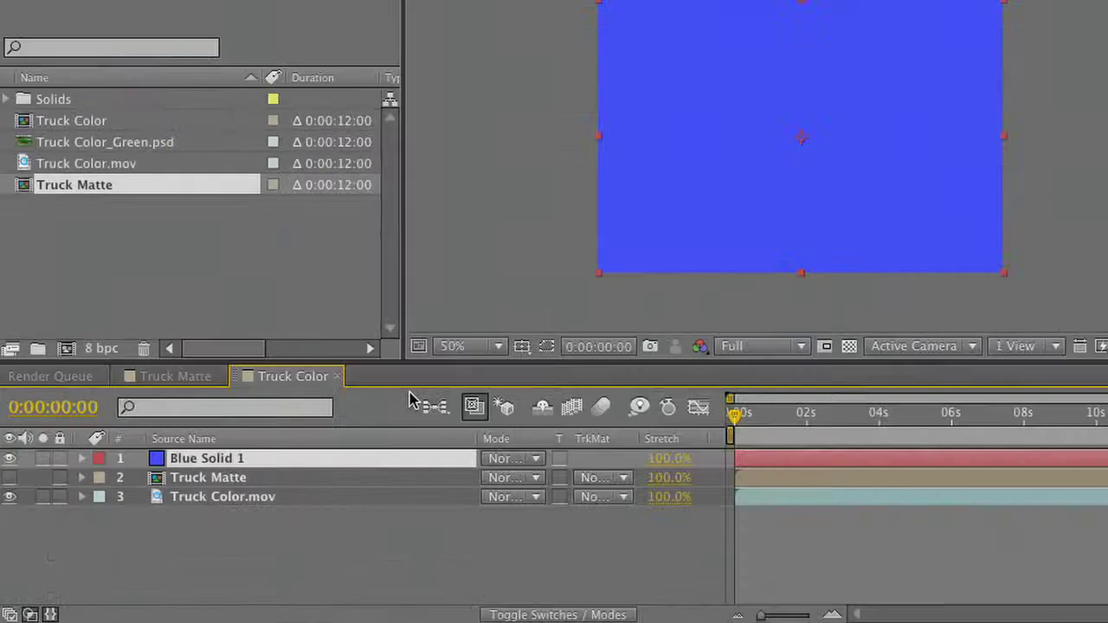
{"action": "left_click_drag", "start_coordinate": [237, 468], "coordinate": [244, 487]}
Step: Set the blue solid's track matte to Luma Matte "Truck Matte" and scrub the timeline
{"action": "left_click", "coordinate": [9, 458]}
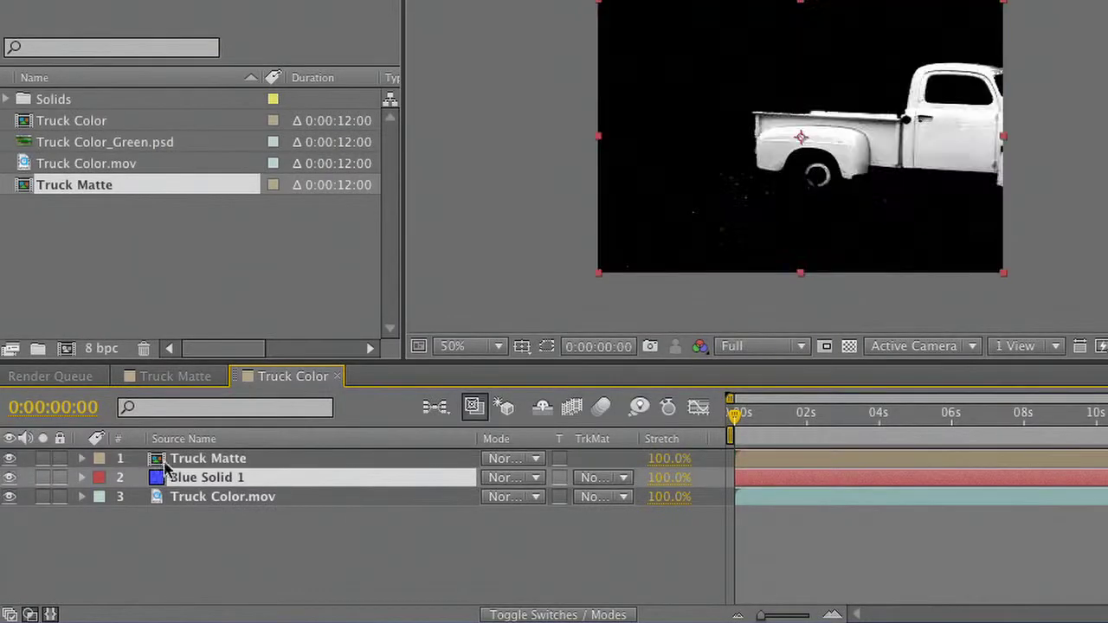
{"action": "left_click", "coordinate": [536, 479]}
{"action": "left_click", "coordinate": [536, 479]}
{"action": "left_click", "coordinate": [613, 479]}
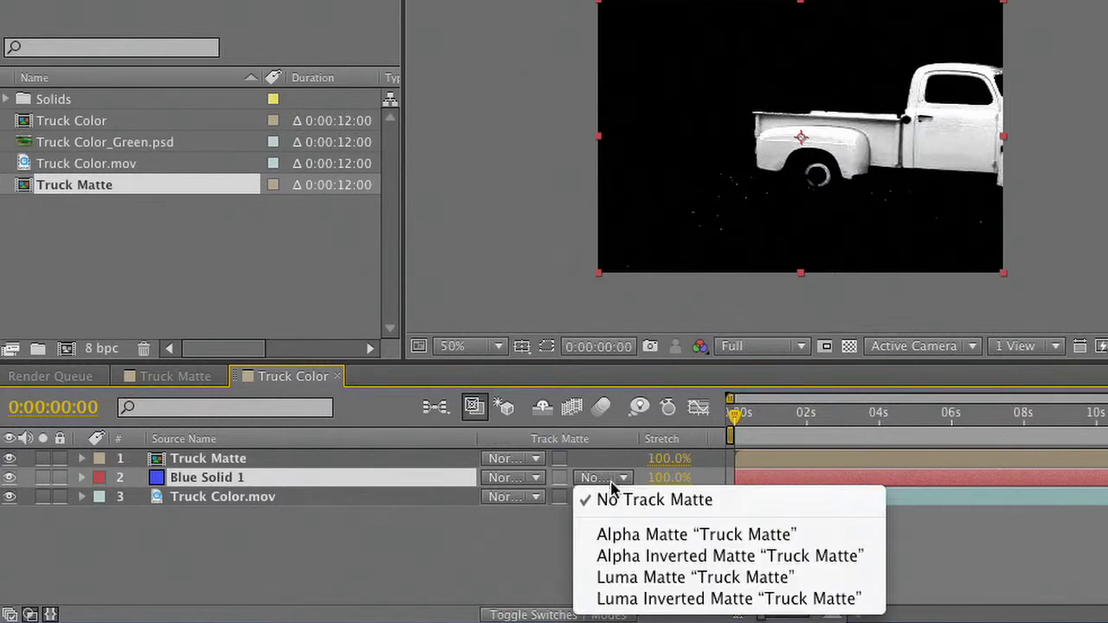
{"action": "left_click", "coordinate": [658, 577]}
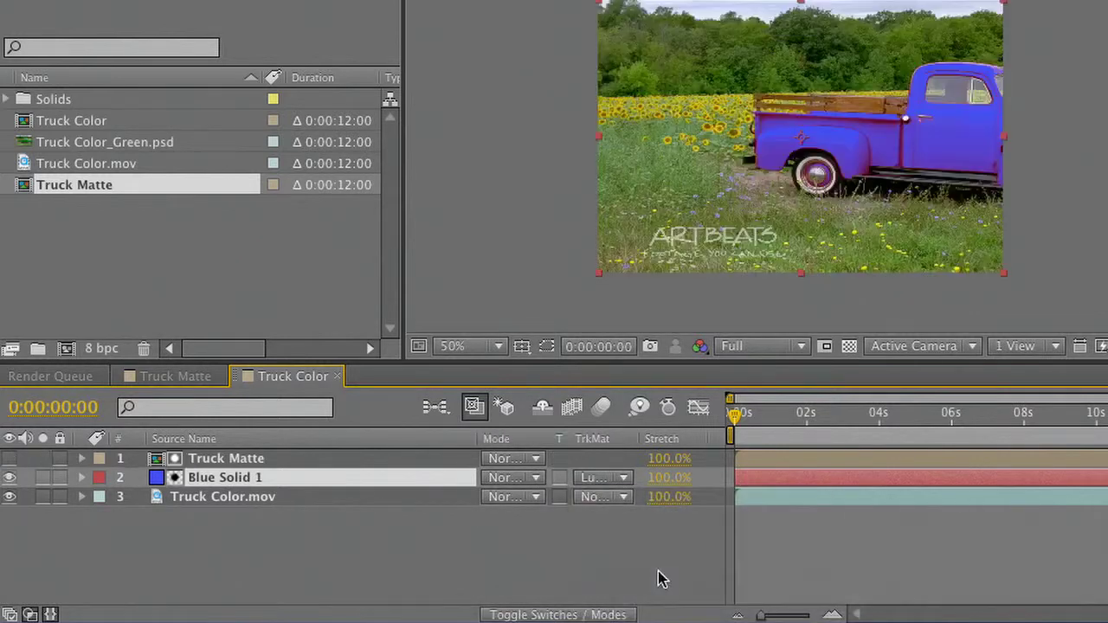
{"action": "left_click_drag", "start_coordinate": [750, 424], "coordinate": [931, 418]}
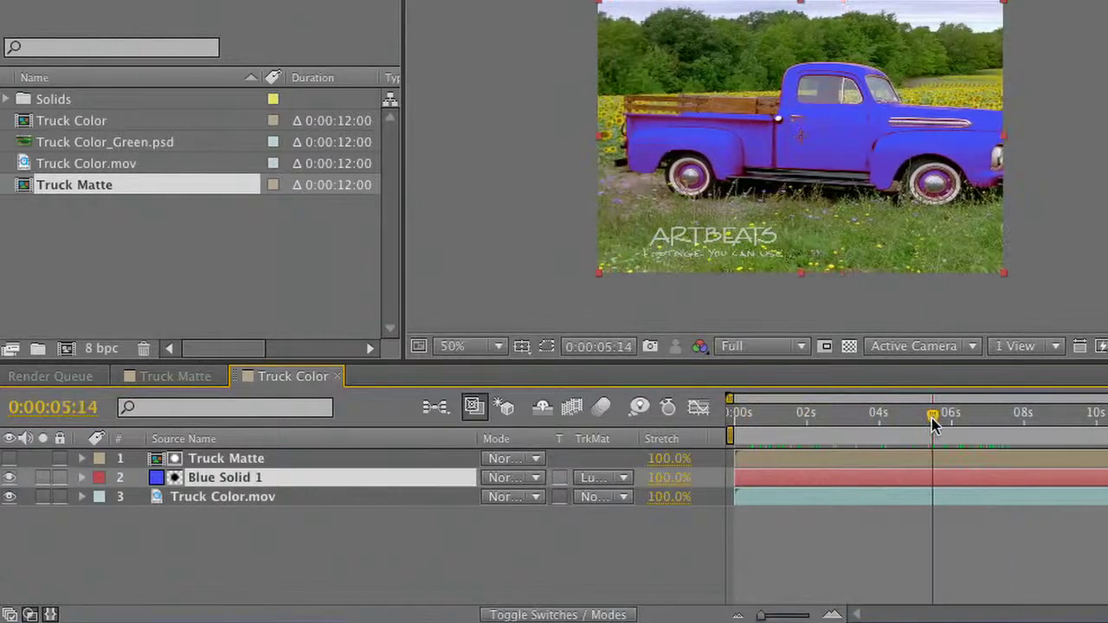
Step: Set Blue Solid 1 to the Color blend mode and zoom the viewer to 200%
{"action": "left_click", "coordinate": [502, 496]}
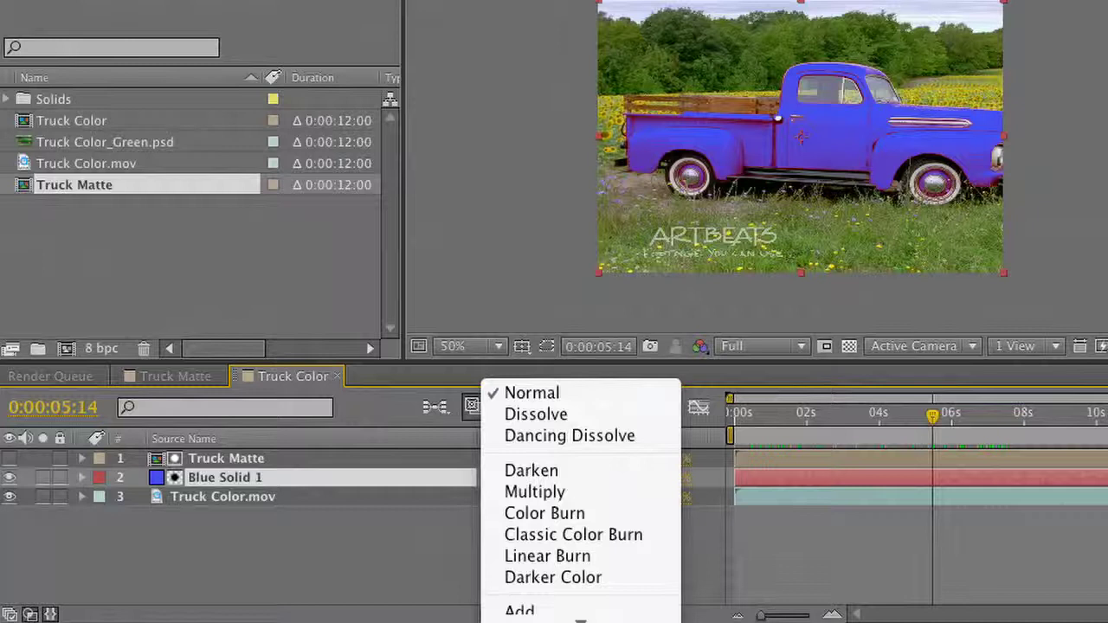
{"action": "scroll", "coordinate": [580, 520], "scroll_direction": "down", "scroll_amount": 10}
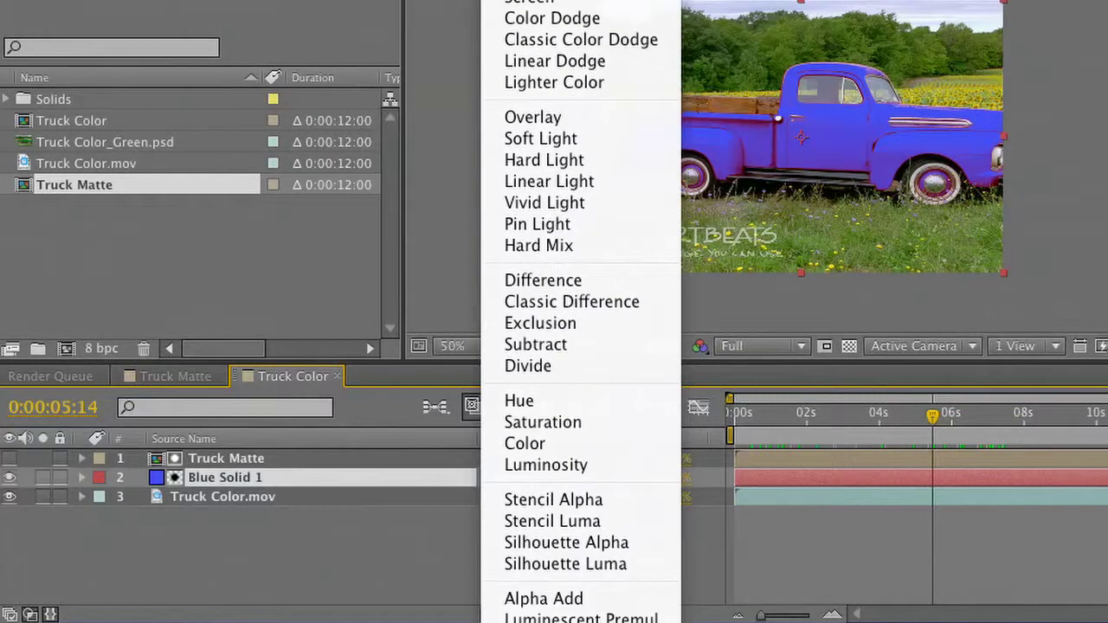
{"action": "left_click", "coordinate": [529, 444]}
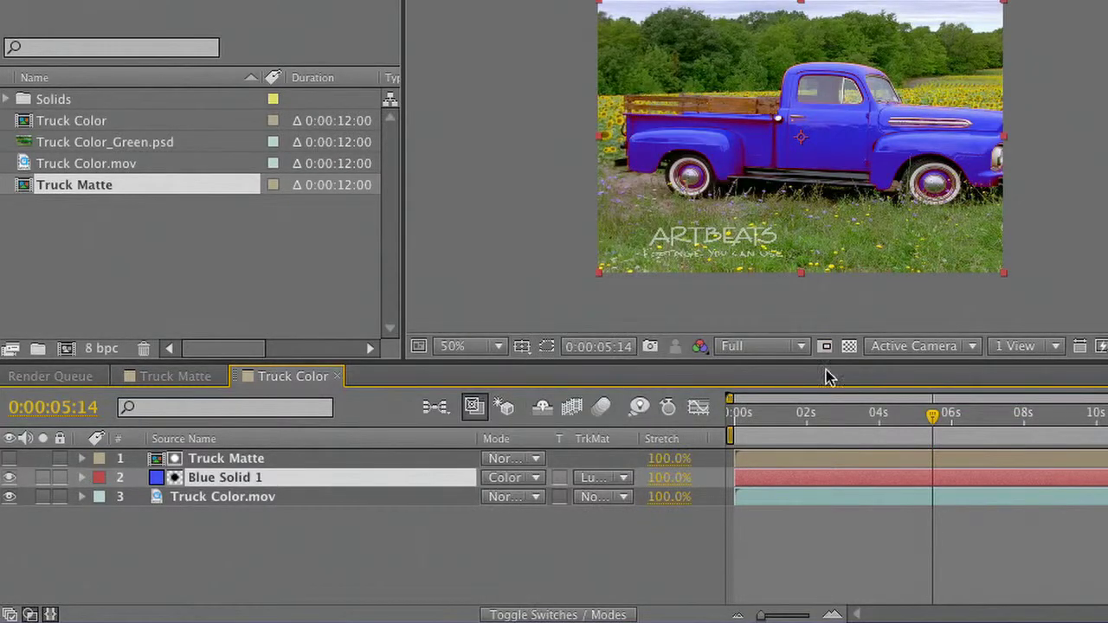
{"action": "left_click_drag", "start_coordinate": [790, 431], "coordinate": [909, 433]}
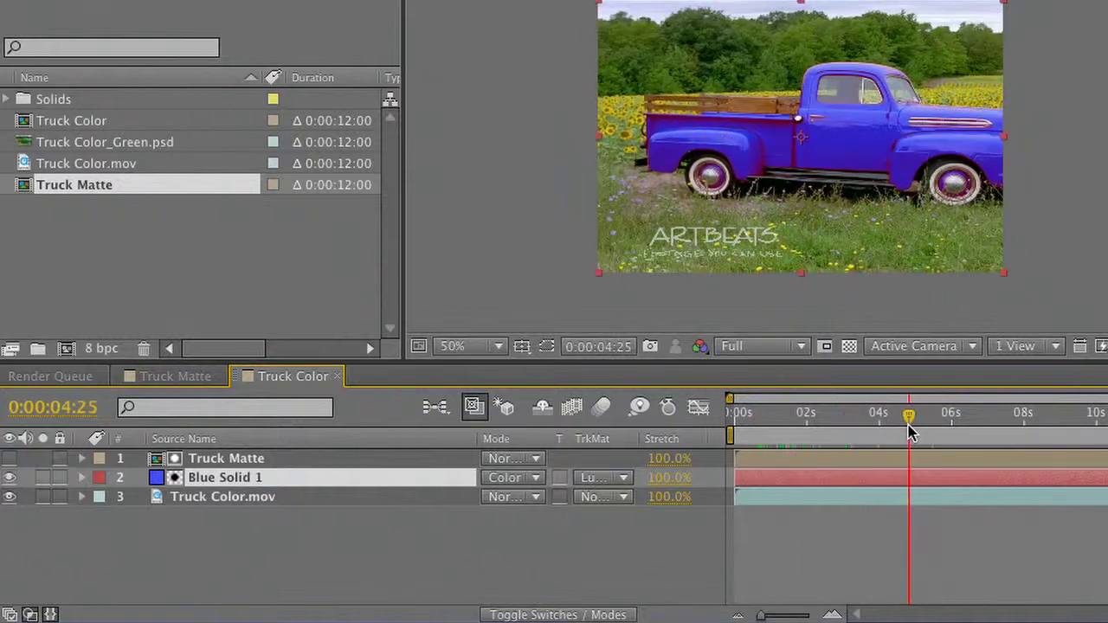
{"action": "key", "text": "period"}
{"action": "key", "text": "period"}
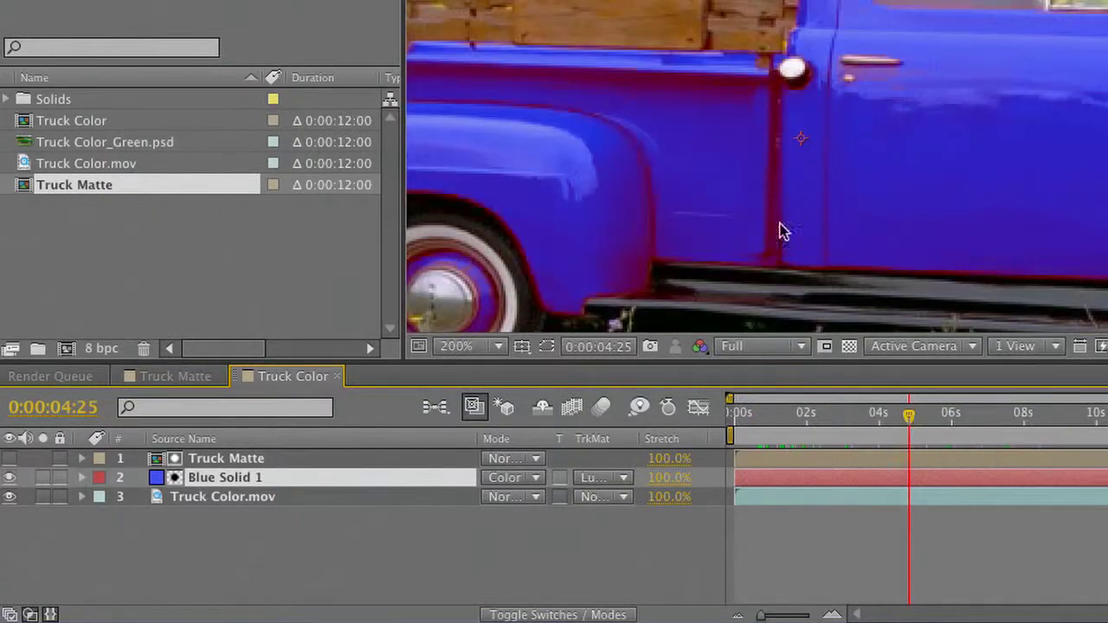
Step: Show the Truck Matte layer and apply a Levels effect to it
{"action": "left_click", "coordinate": [225, 460]}
{"action": "left_click", "coordinate": [6, 459]}
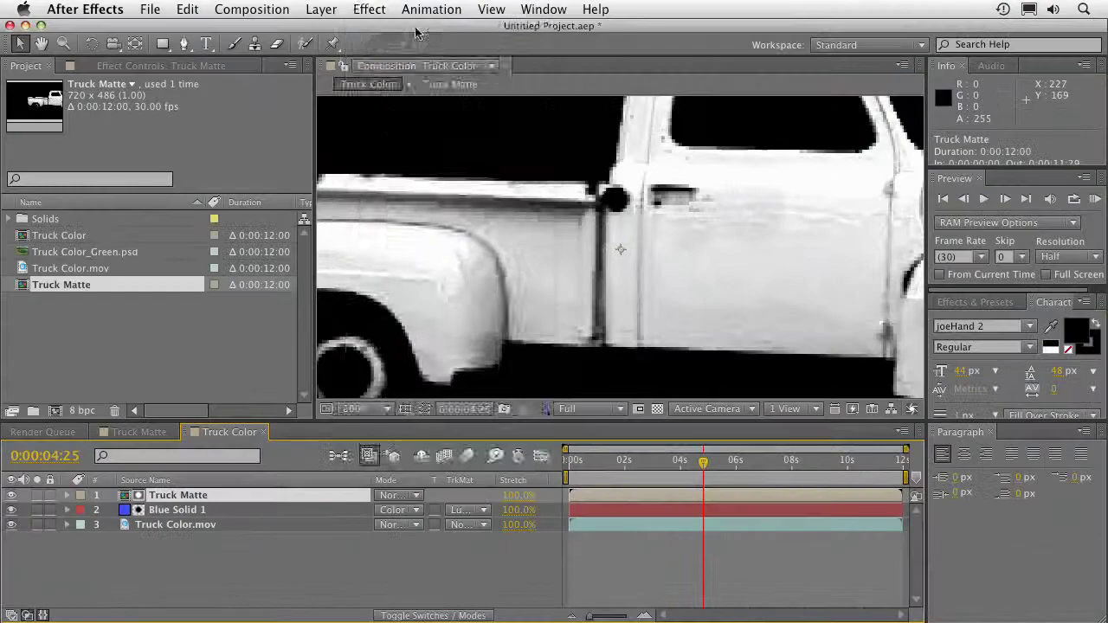
{"action": "left_click", "coordinate": [369, 10]}
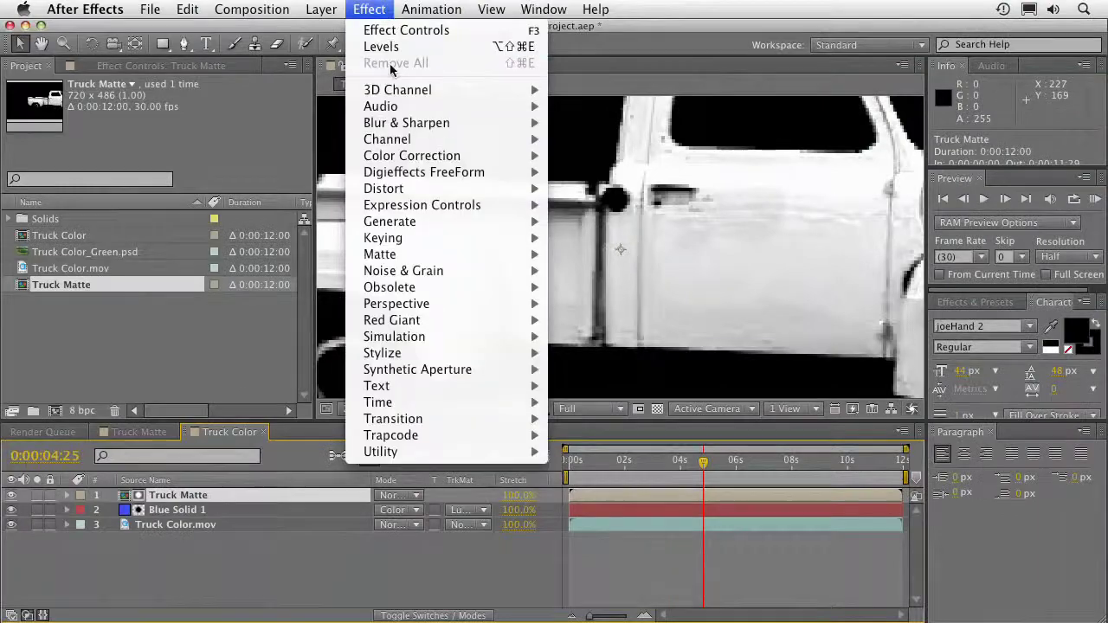
{"action": "mouse_move", "coordinate": [401, 128]}
{"action": "mouse_move", "coordinate": [407, 157]}
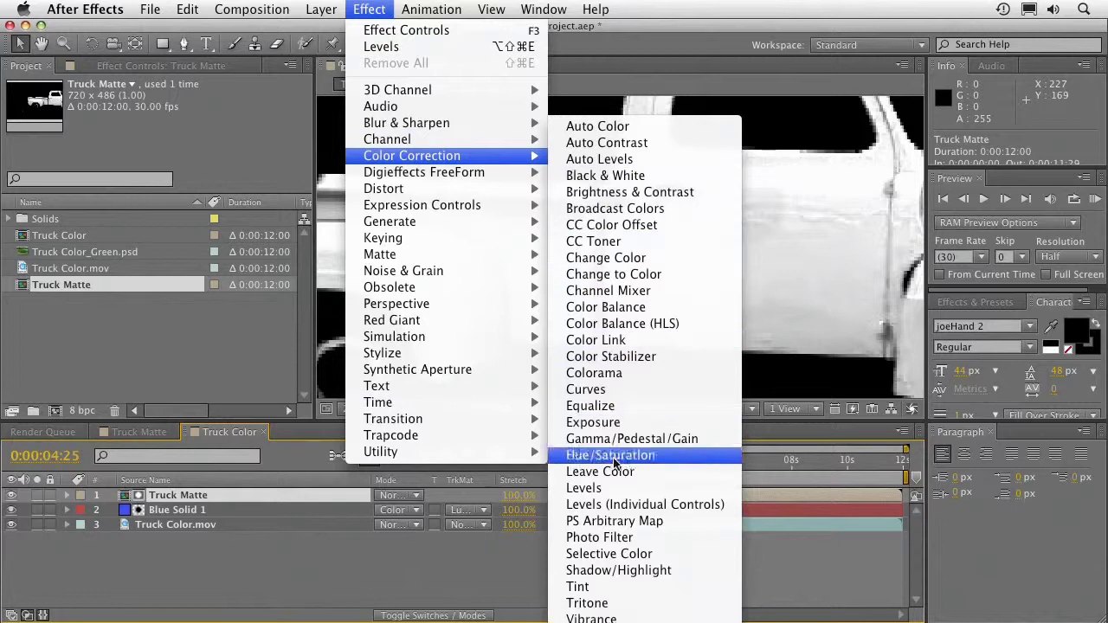
{"action": "left_click", "coordinate": [619, 489]}
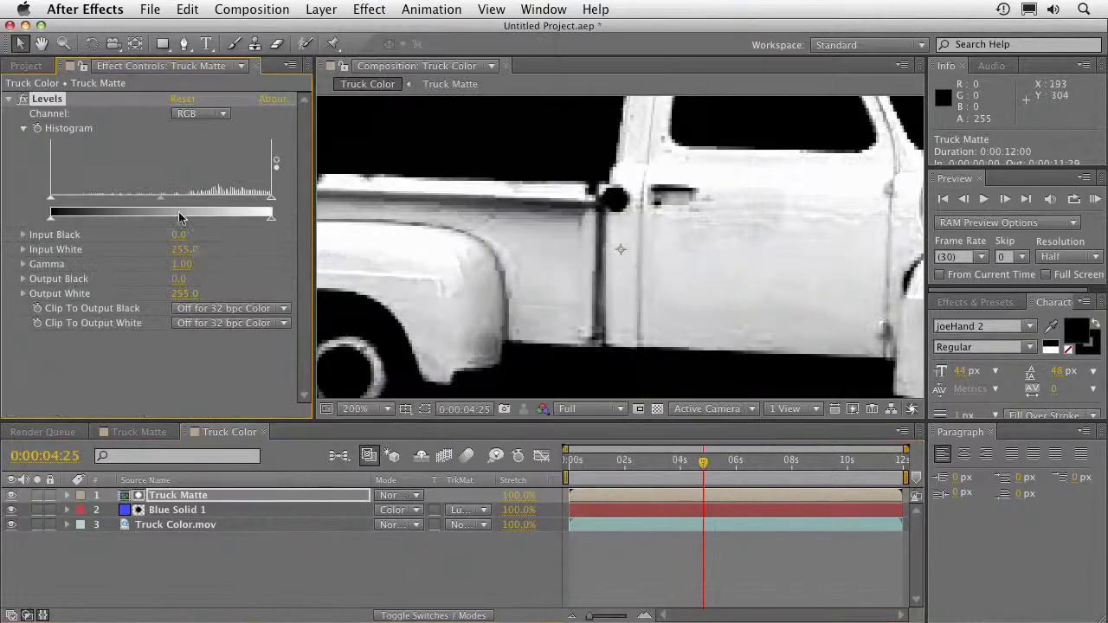
Step: Set Truck Matte's Levels to Gamma 3.03 and Input White 147, then hide Truck Matte
{"action": "left_click_drag", "start_coordinate": [156, 203], "coordinate": [72, 205]}
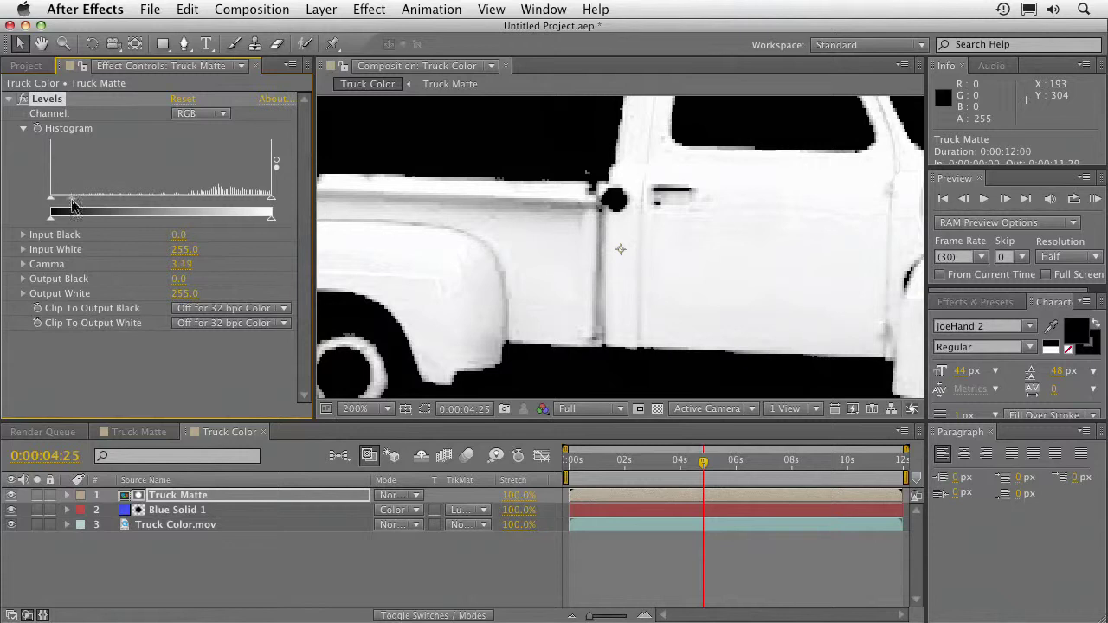
{"action": "mouse_move", "coordinate": [252, 201]}
{"action": "left_mouse_down"}
{"action": "mouse_move", "coordinate": [115, 202]}
{"action": "mouse_move", "coordinate": [178, 204]}
{"action": "left_mouse_up"}
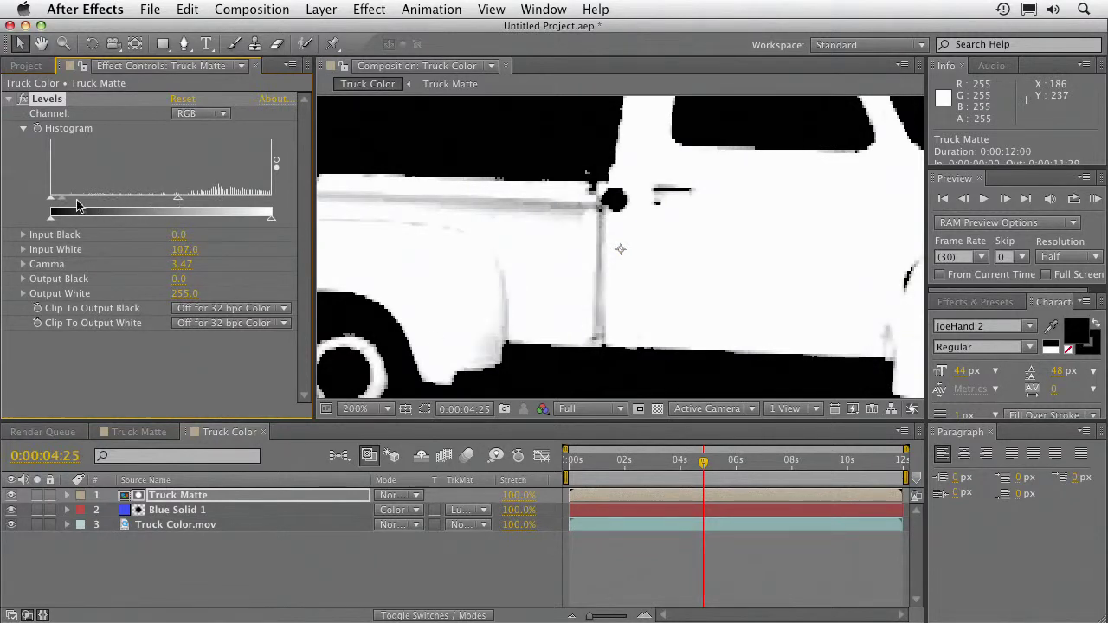
{"action": "left_click_drag", "start_coordinate": [62, 204], "coordinate": [71, 204]}
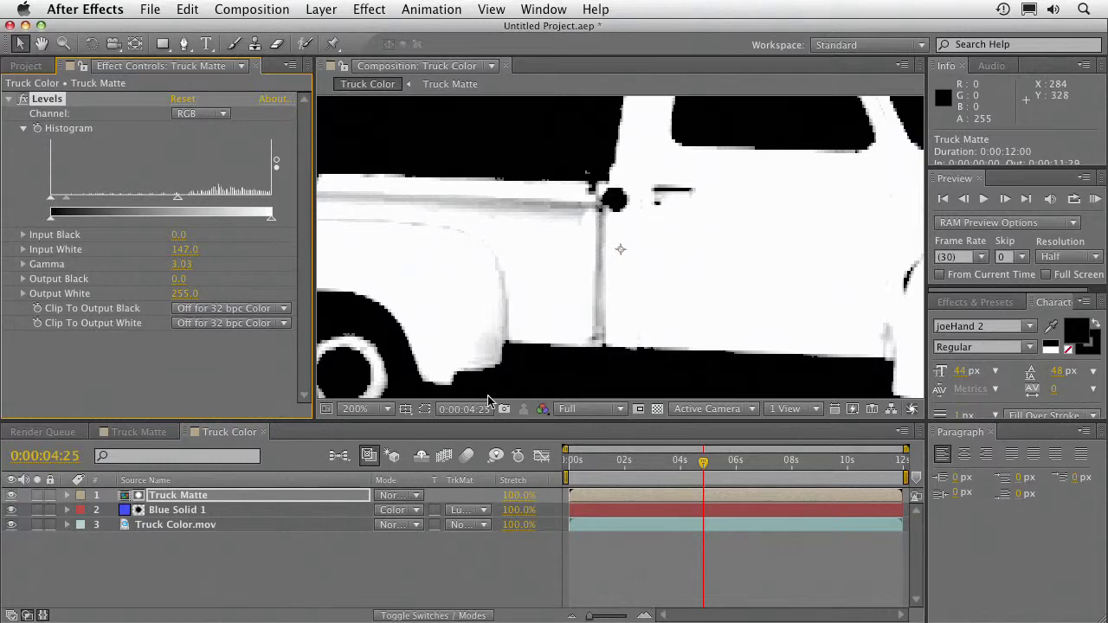
{"action": "left_click", "coordinate": [12, 495]}
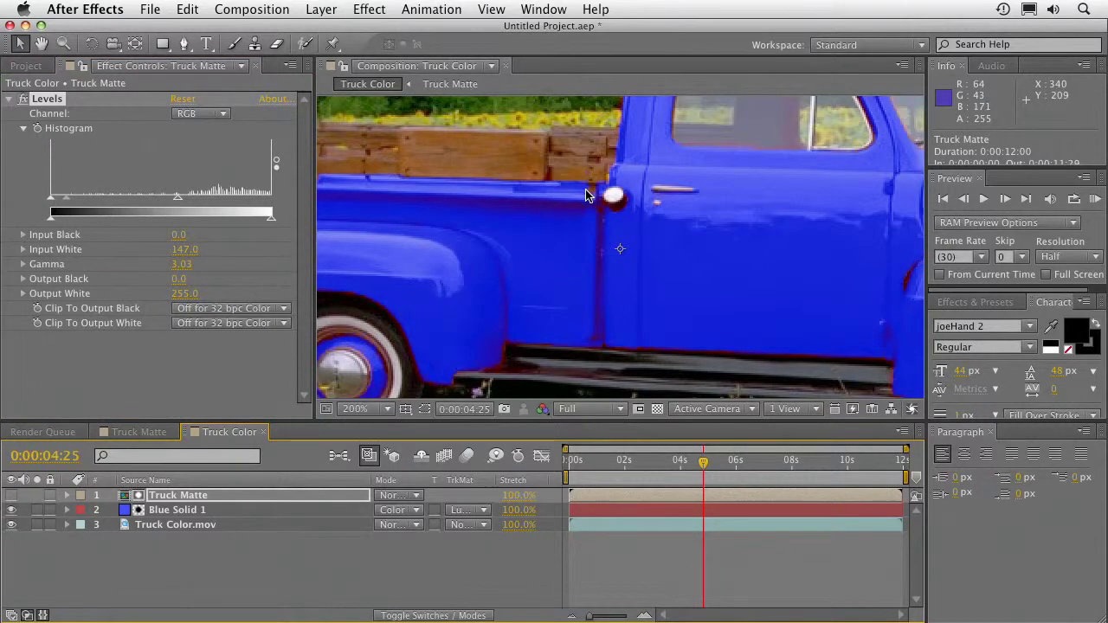
Step: Zoom back to 50% and RAM-preview the blue truck, then select Blue Solid 1
{"action": "key", "text": "comma"}
{"action": "key", "text": "comma"}
{"action": "key", "text": "KP_0"}
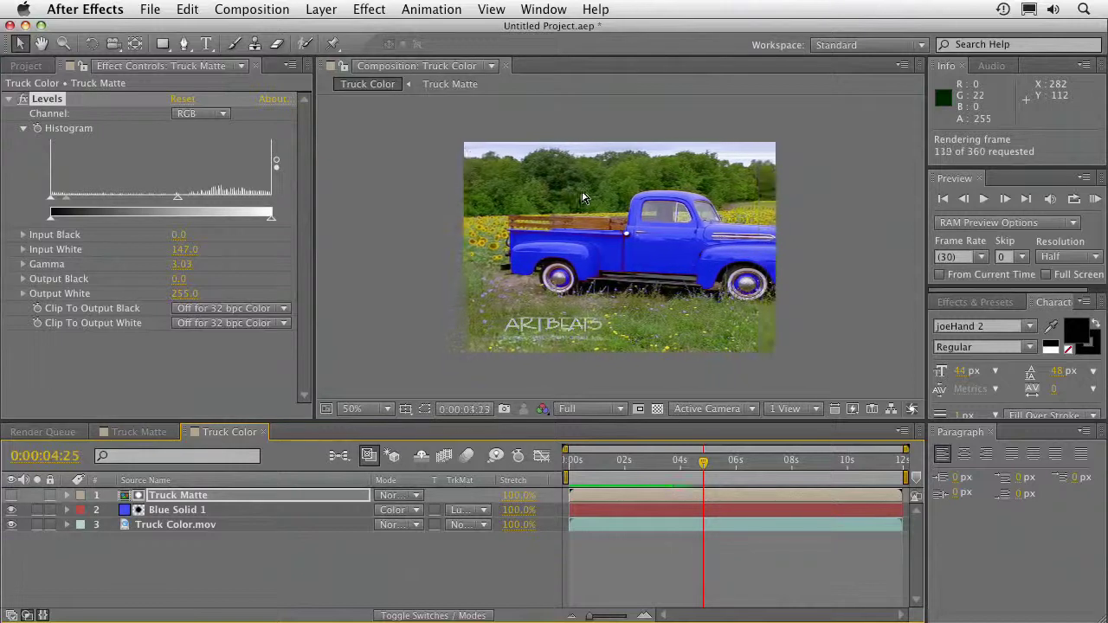
{"action": "left_click", "coordinate": [177, 510]}
{"action": "left_click", "coordinate": [320, 9]}
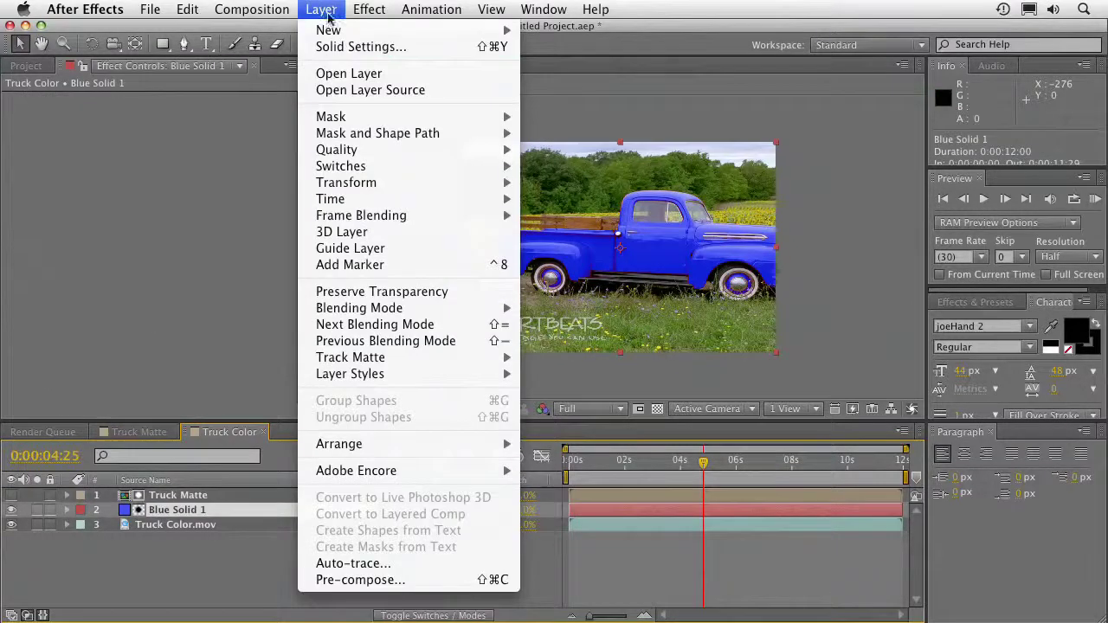
{"action": "left_click", "coordinate": [355, 46]}
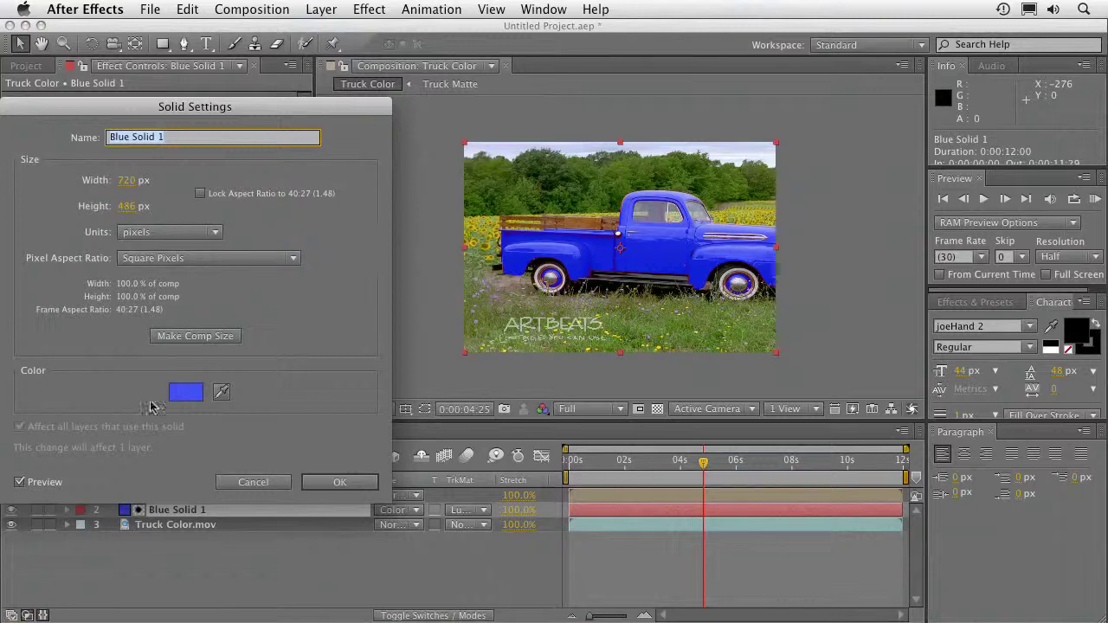
{"action": "left_click", "coordinate": [185, 392]}
{"action": "mouse_move", "coordinate": [262, 192]}
{"action": "left_mouse_down"}
{"action": "mouse_move", "coordinate": [259, 135]}
{"action": "mouse_move", "coordinate": [269, 364]}
{"action": "mouse_move", "coordinate": [268, 213]}
{"action": "left_mouse_up"}
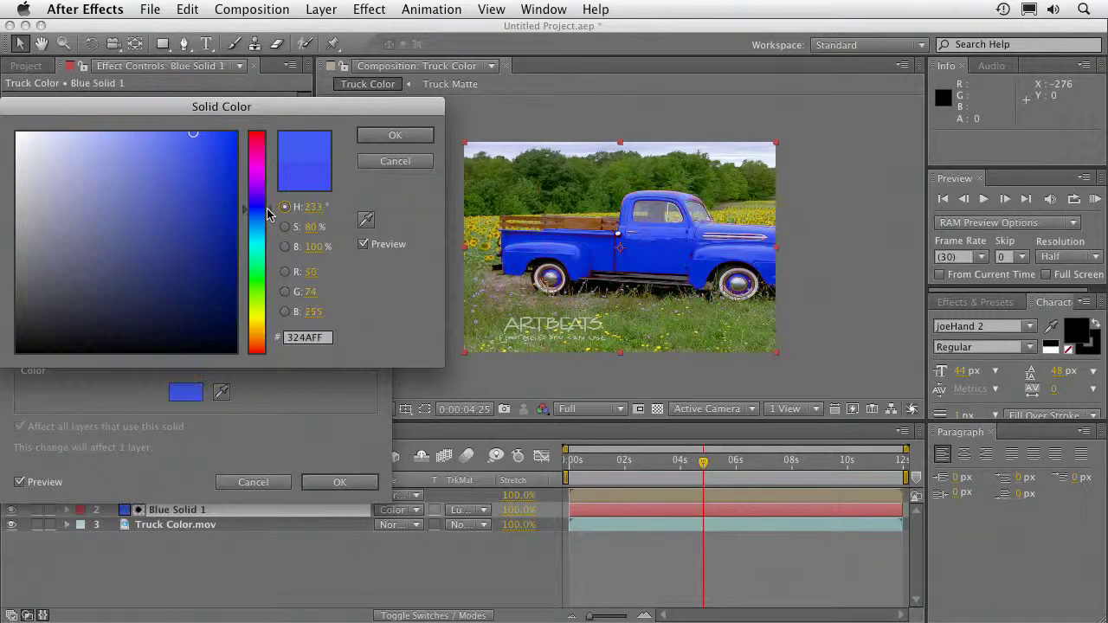
{"action": "left_click", "coordinate": [395, 135]}
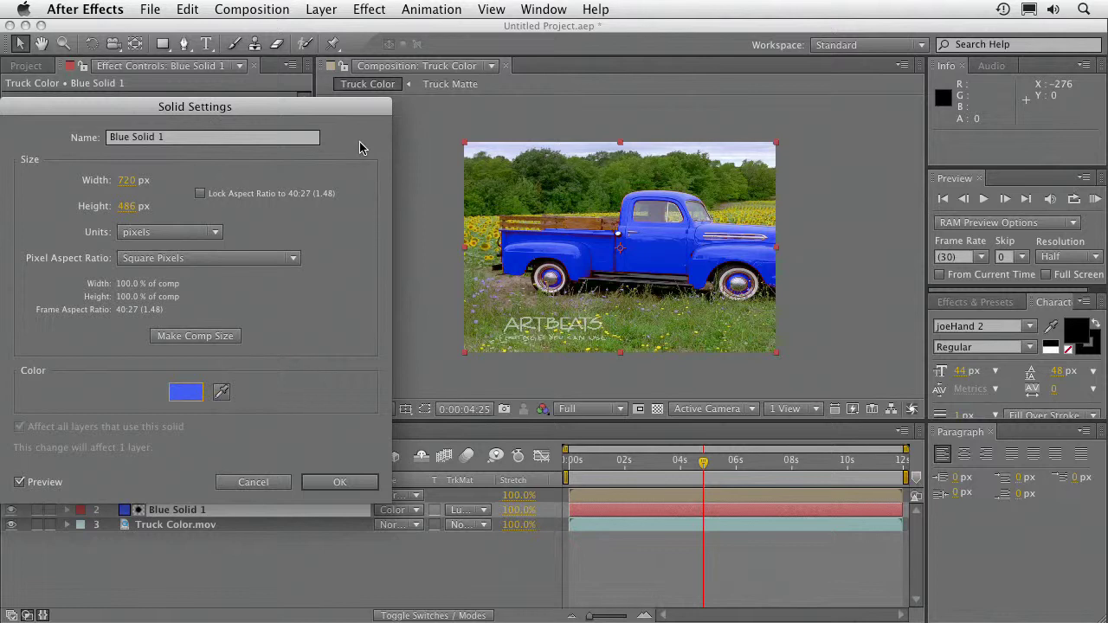
{"action": "left_click", "coordinate": [351, 486]}
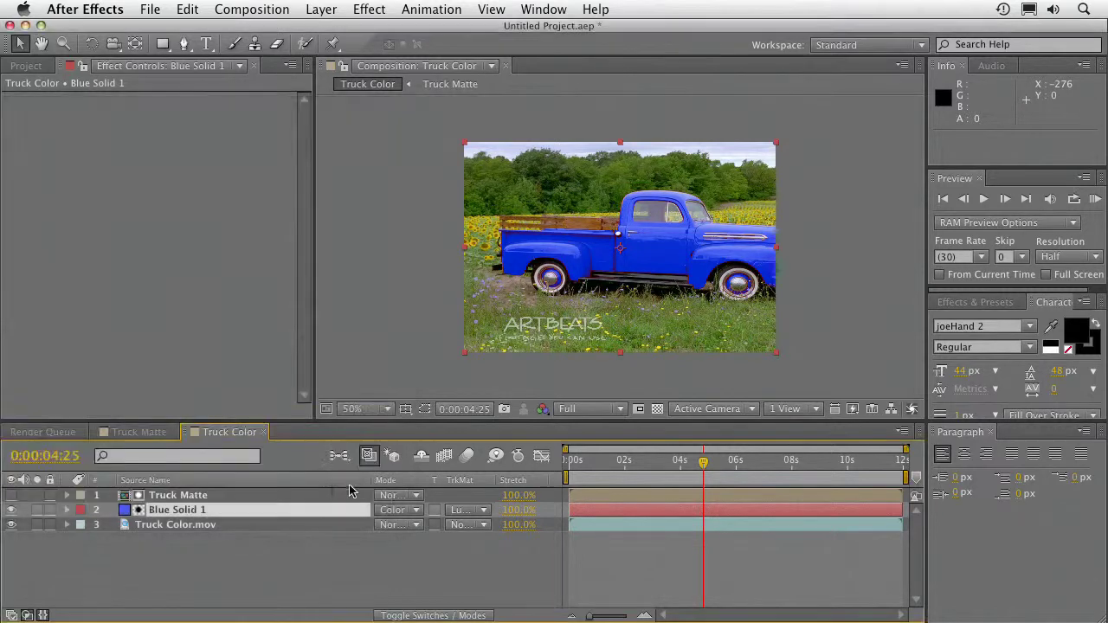
Step: Hide Blue Solid 1 and add an adjustment layer named 'Desat' above Truck Color.mov
{"action": "left_click", "coordinate": [11, 511]}
{"action": "left_click", "coordinate": [178, 525]}
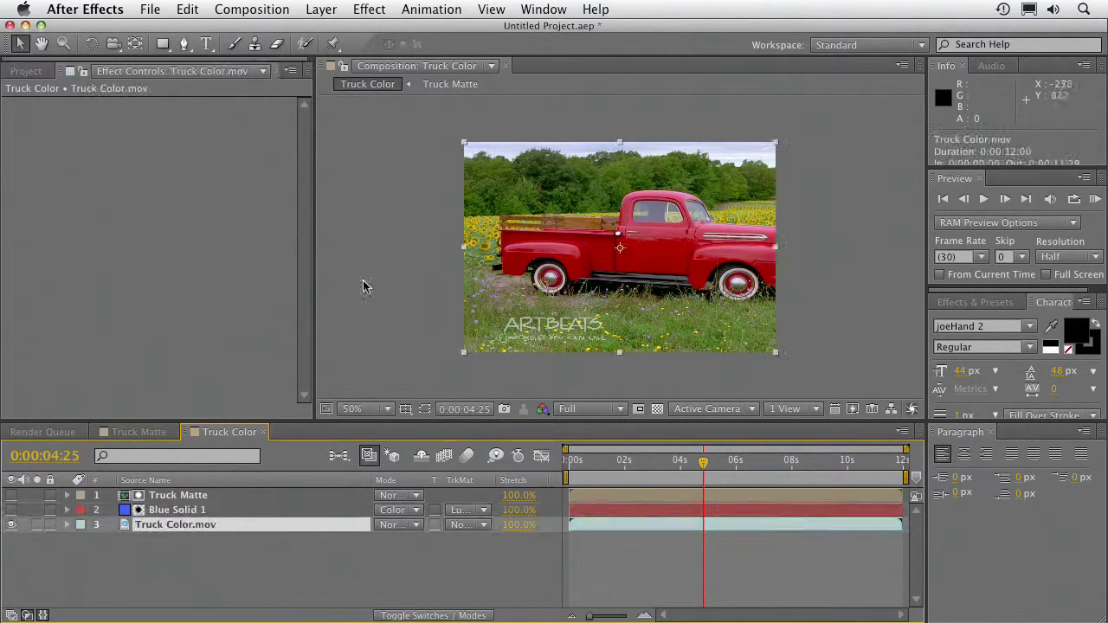
{"action": "left_click", "coordinate": [336, 9]}
{"action": "mouse_move", "coordinate": [334, 31]}
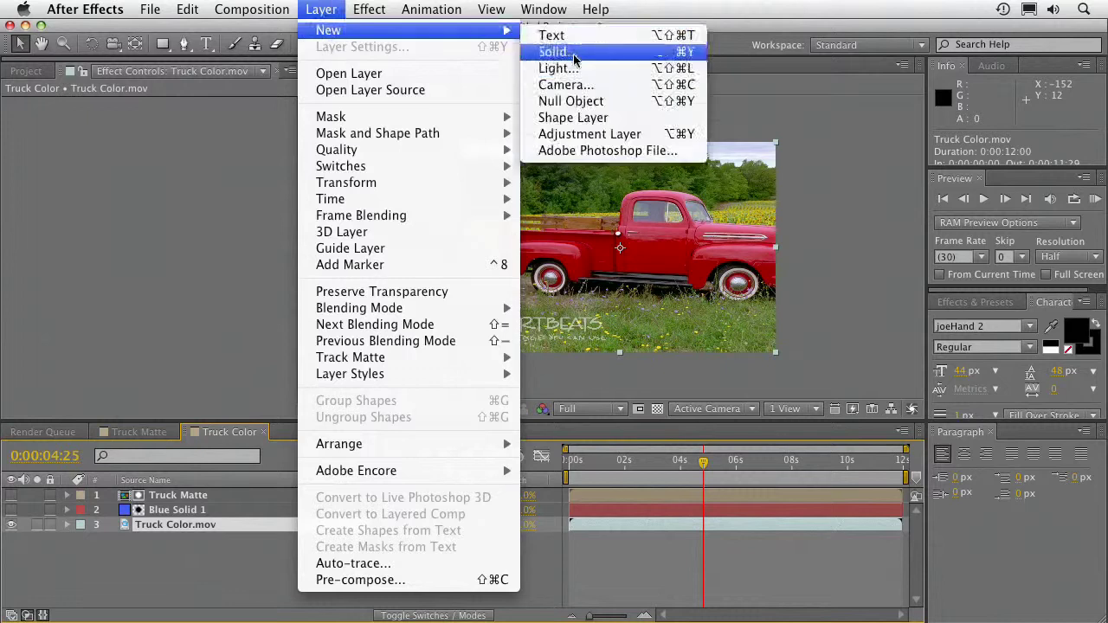
{"action": "left_click", "coordinate": [597, 135]}
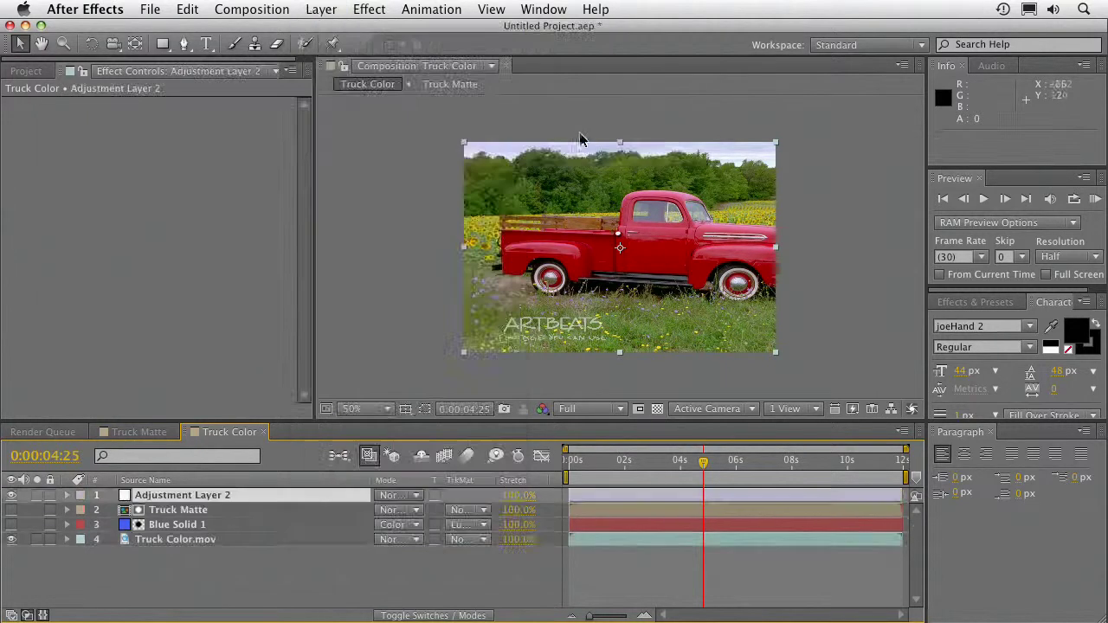
{"action": "left_click_drag", "start_coordinate": [188, 498], "coordinate": [188, 537]}
{"action": "key", "text": "Return"}
{"action": "type", "text": "Des"}
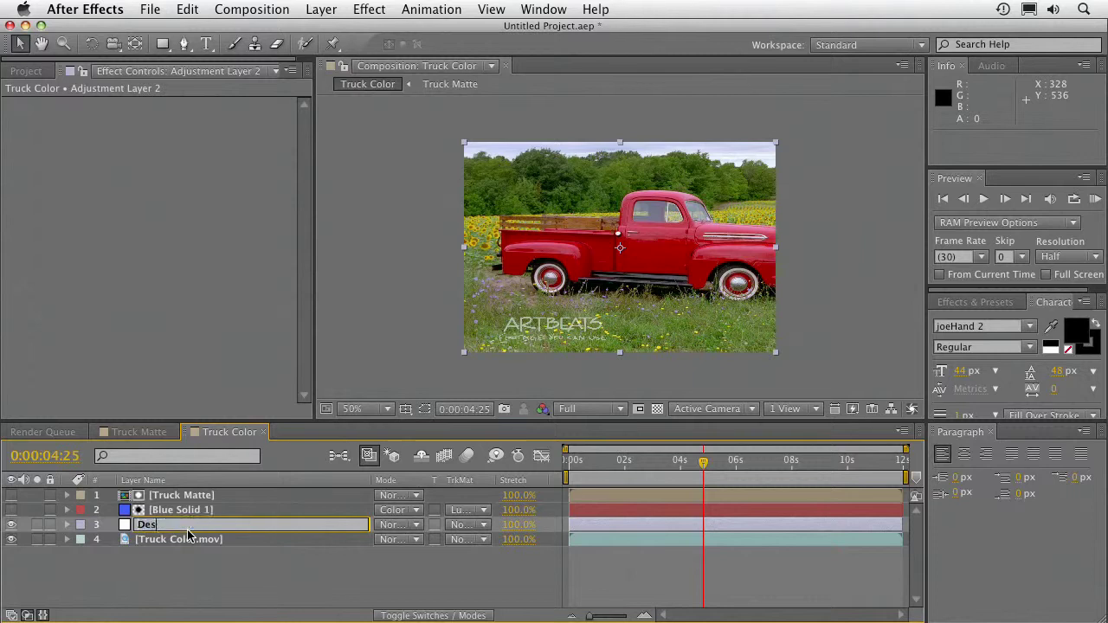
{"action": "type", "text": "at"}
{"action": "key", "text": "Return"}
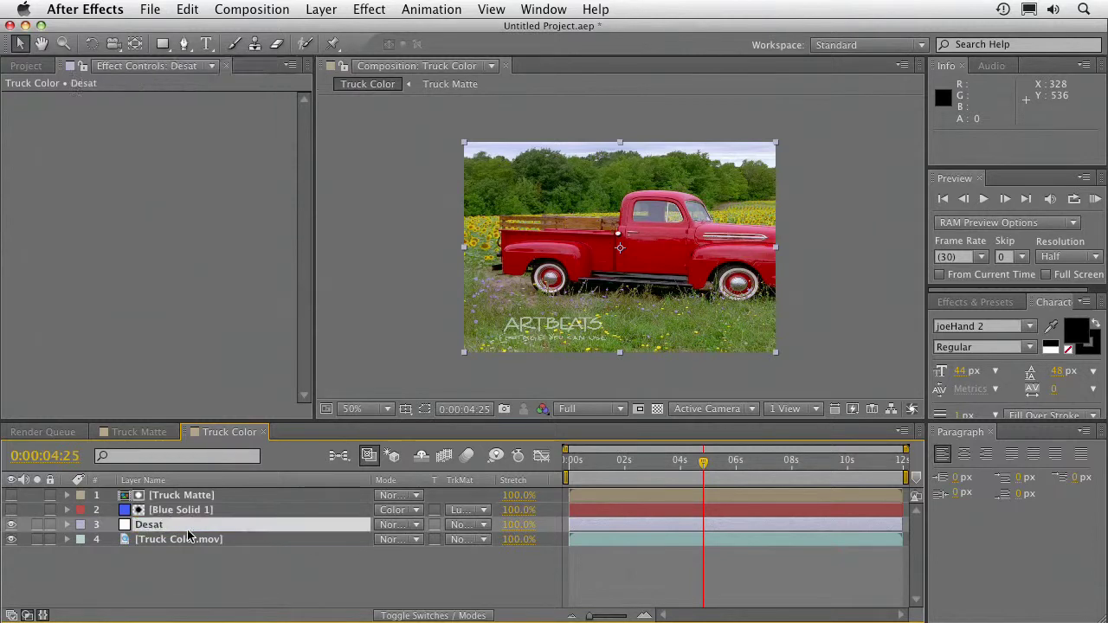
Step: Duplicate Truck Matte and place the copy directly above Desat
{"action": "left_click", "coordinate": [244, 500]}
{"action": "key", "text": "super+d"}
{"action": "left_click_drag", "start_coordinate": [244, 501], "coordinate": [243, 540]}
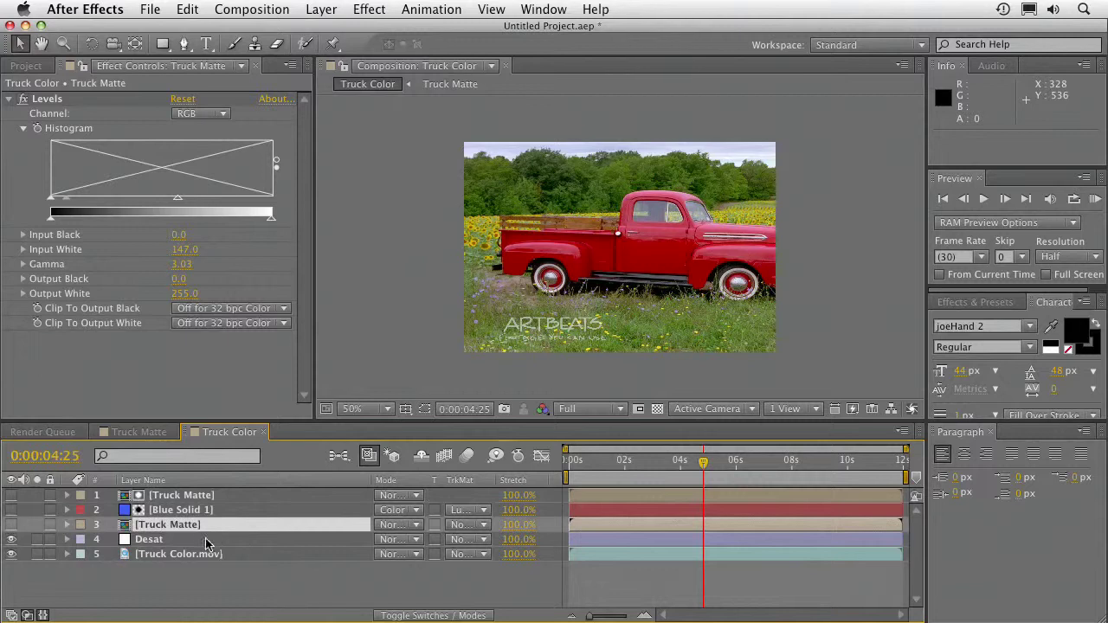
Step: Add Vibrance to Desat with Saturation -100
{"action": "left_click", "coordinate": [243, 540]}
{"action": "left_click", "coordinate": [368, 8]}
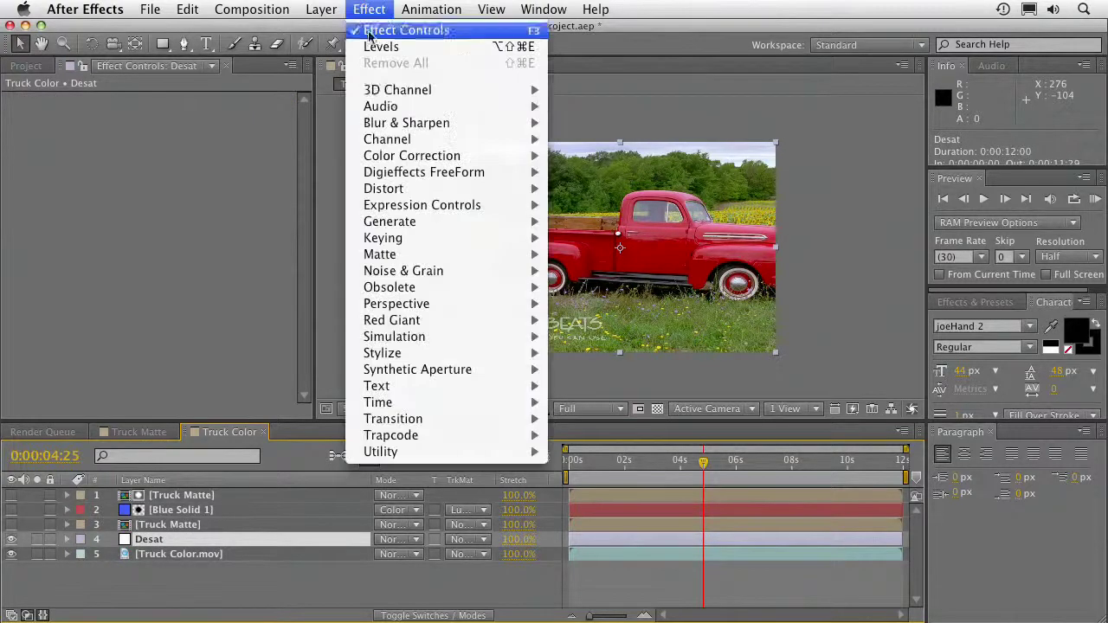
{"action": "mouse_move", "coordinate": [375, 155]}
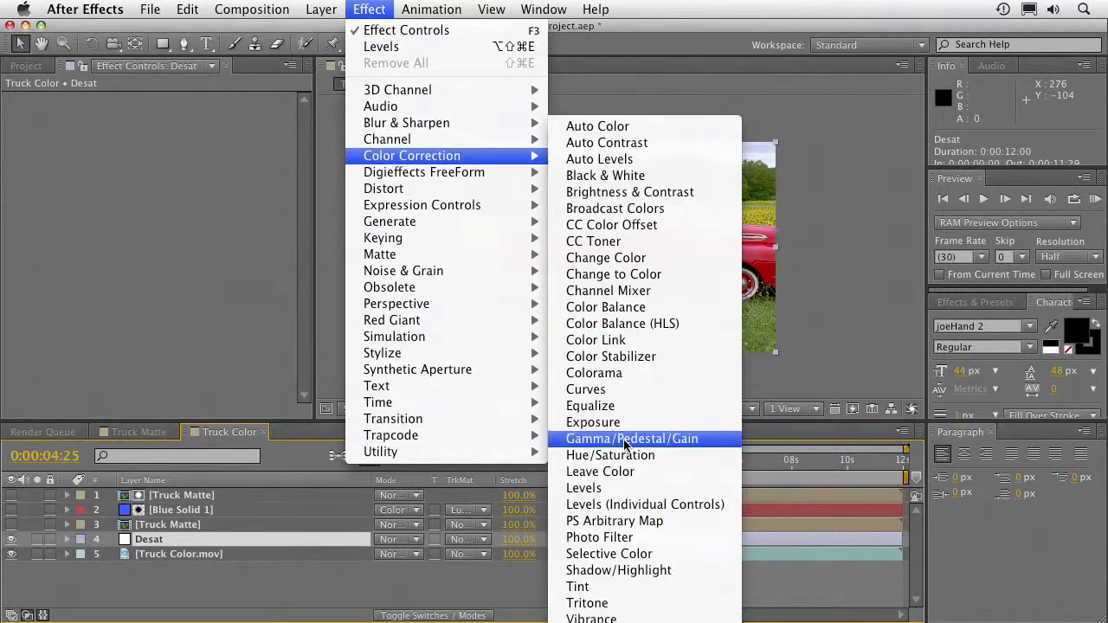
{"action": "left_click", "coordinate": [654, 617]}
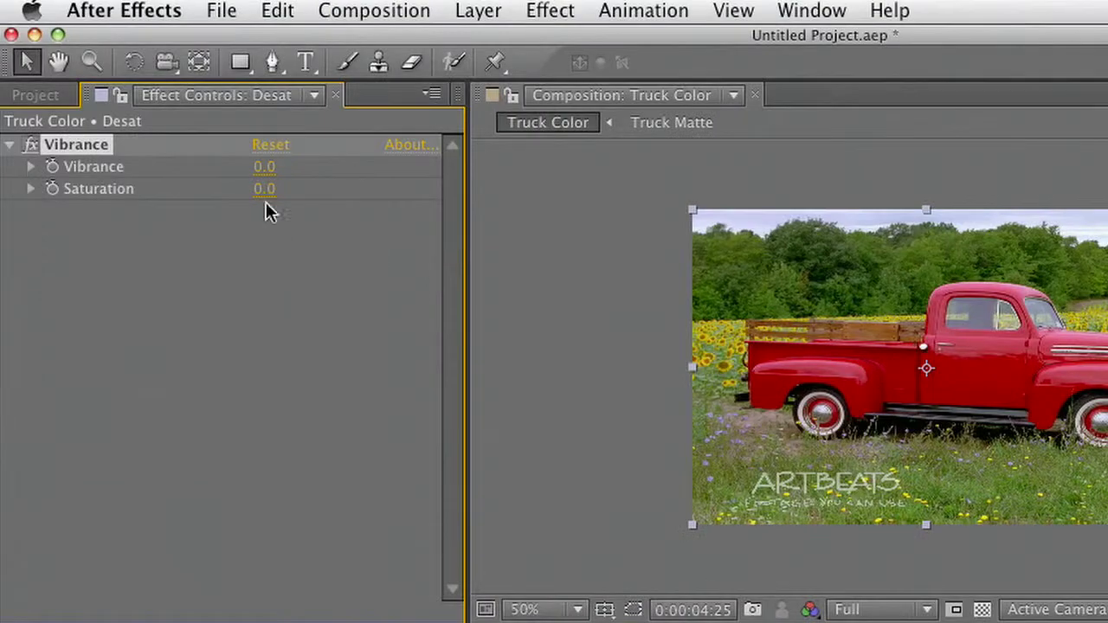
{"action": "left_click_drag", "start_coordinate": [265, 190], "coordinate": [93, 197]}
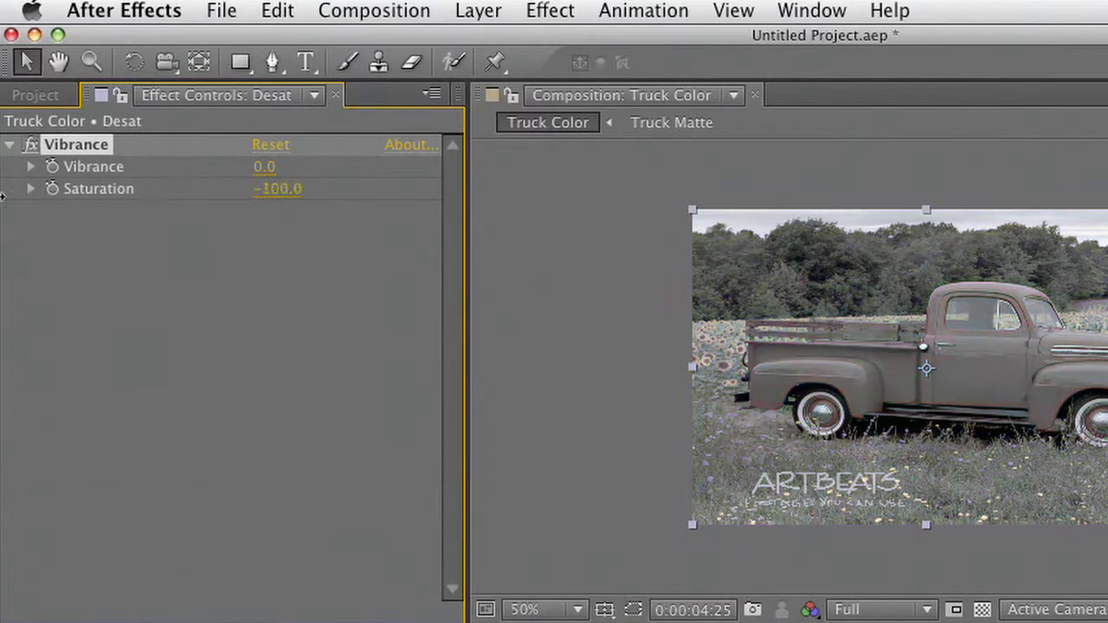
{"action": "mouse_move", "coordinate": [262, 173]}
{"action": "left_mouse_down"}
{"action": "mouse_move", "coordinate": [268, 167]}
{"action": "mouse_move", "coordinate": [257, 178]}
{"action": "left_mouse_up"}
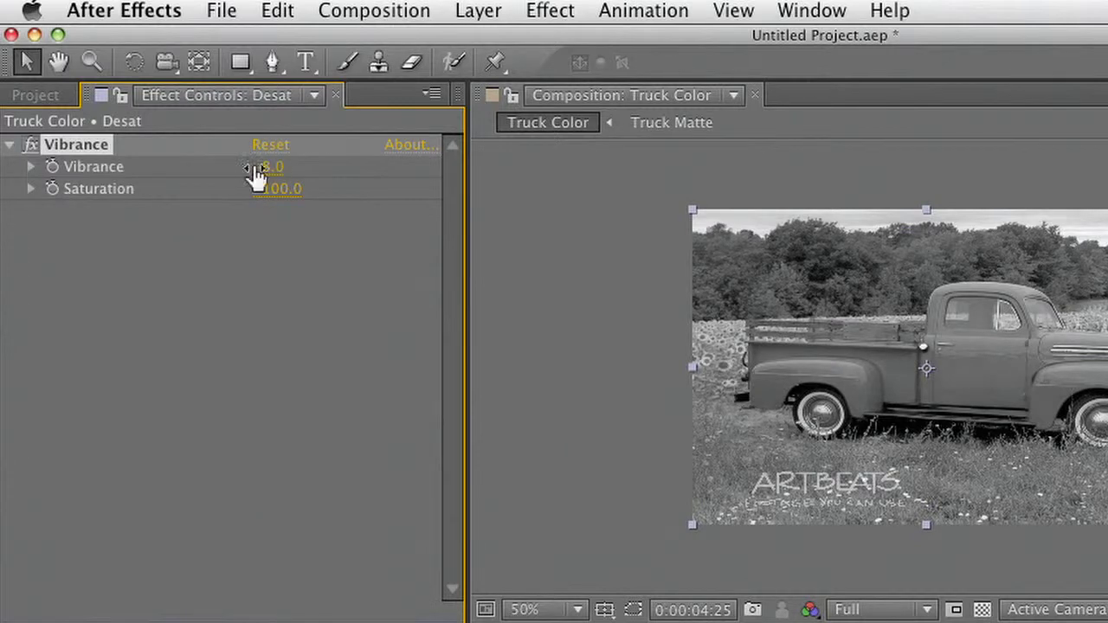
Step: Add Levels to Desat with Gamma 1.29
{"action": "left_click", "coordinate": [528, 8]}
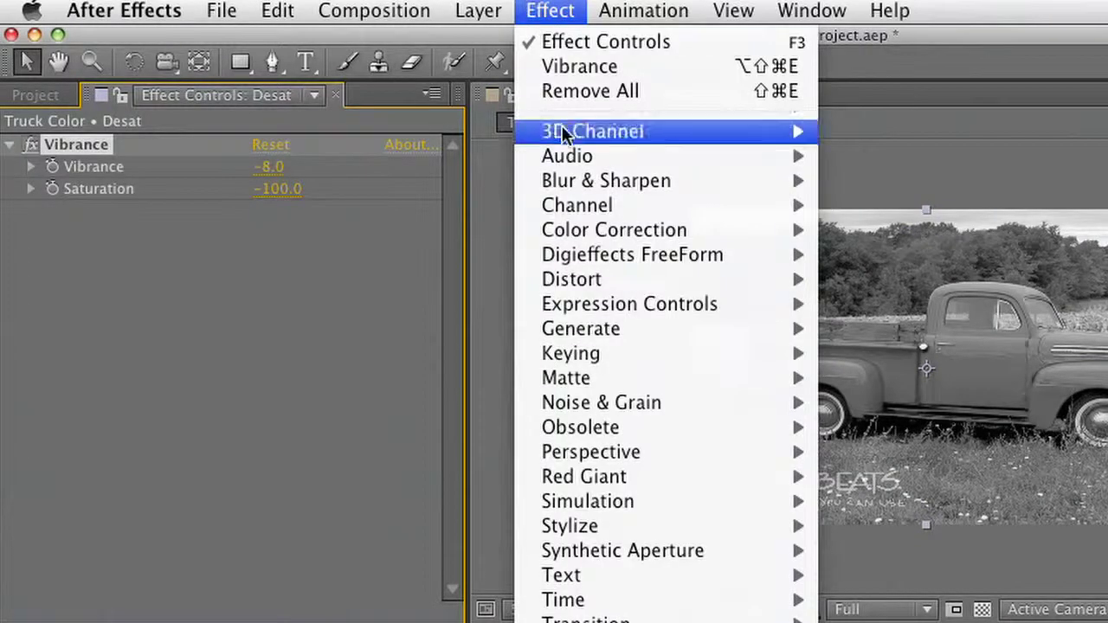
{"action": "mouse_move", "coordinate": [648, 230]}
{"action": "left_click", "coordinate": [900, 619]}
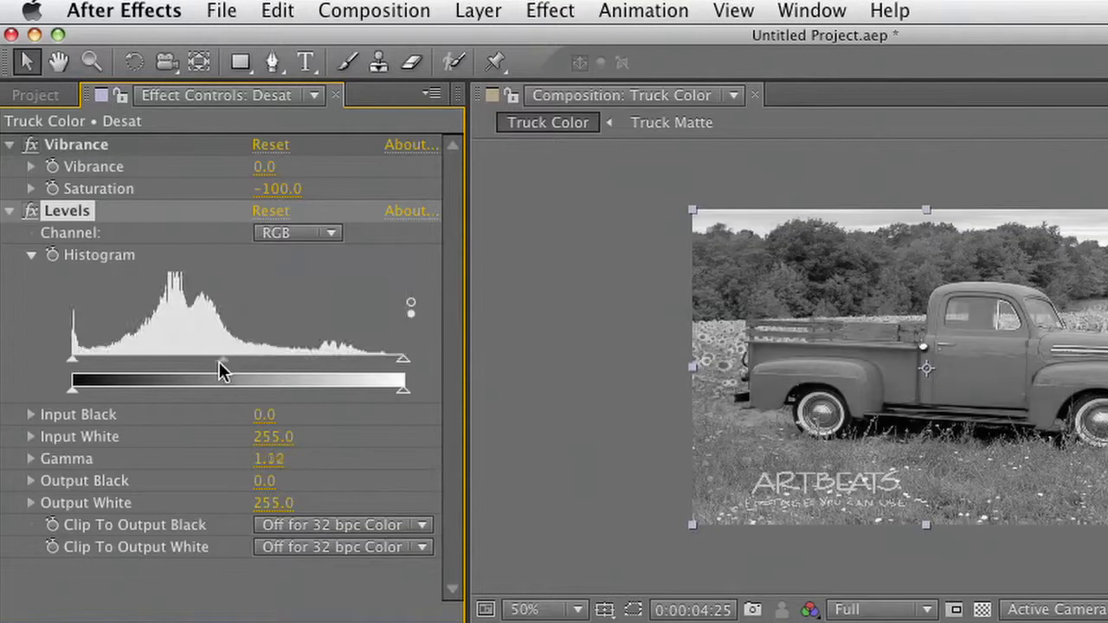
{"action": "left_click_drag", "start_coordinate": [231, 361], "coordinate": [201, 362]}
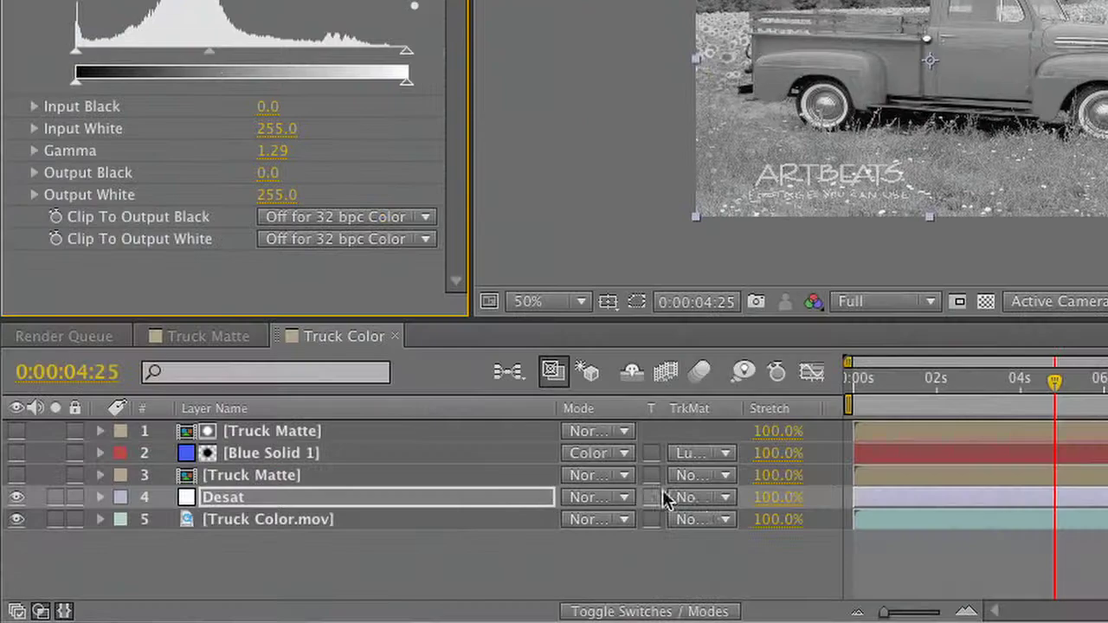
{"action": "left_click", "coordinate": [698, 501]}
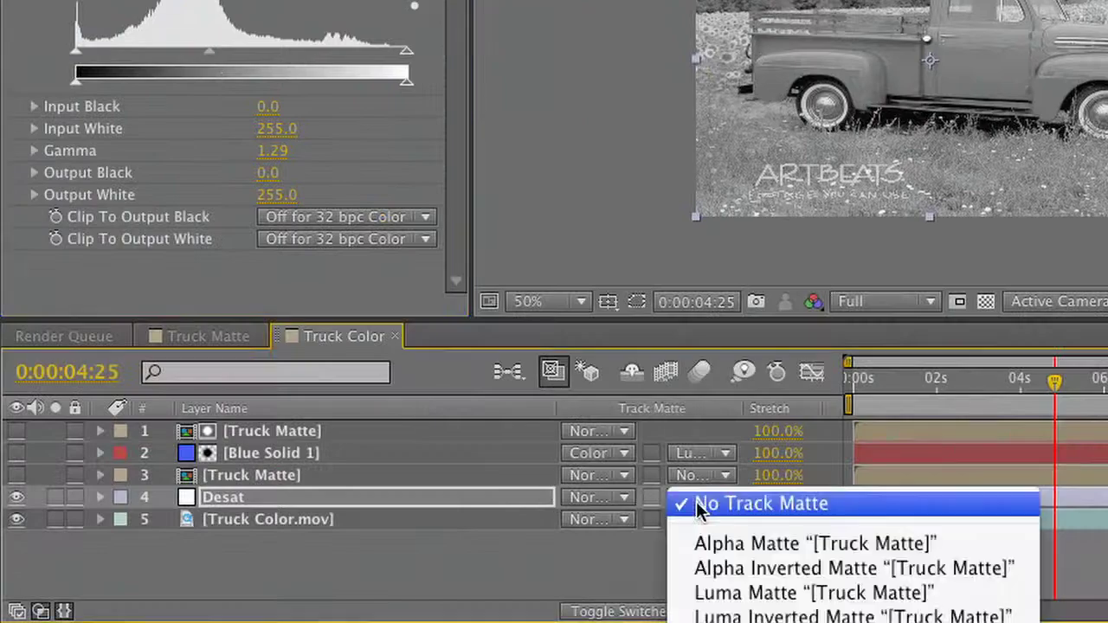
Step: Set Desat's track matte to Luma Matte "[Truck Matte]" and turn Blue Solid 1 back on
{"action": "left_click", "coordinate": [706, 594]}
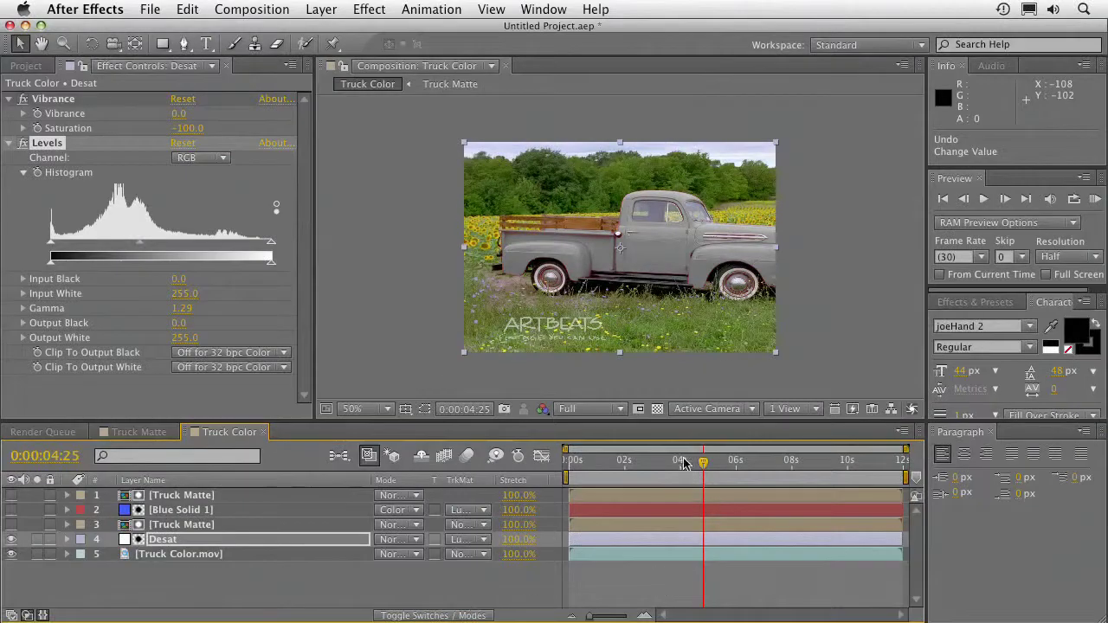
{"action": "left_click_drag", "start_coordinate": [683, 462], "coordinate": [702, 475]}
{"action": "left_click", "coordinate": [12, 511]}
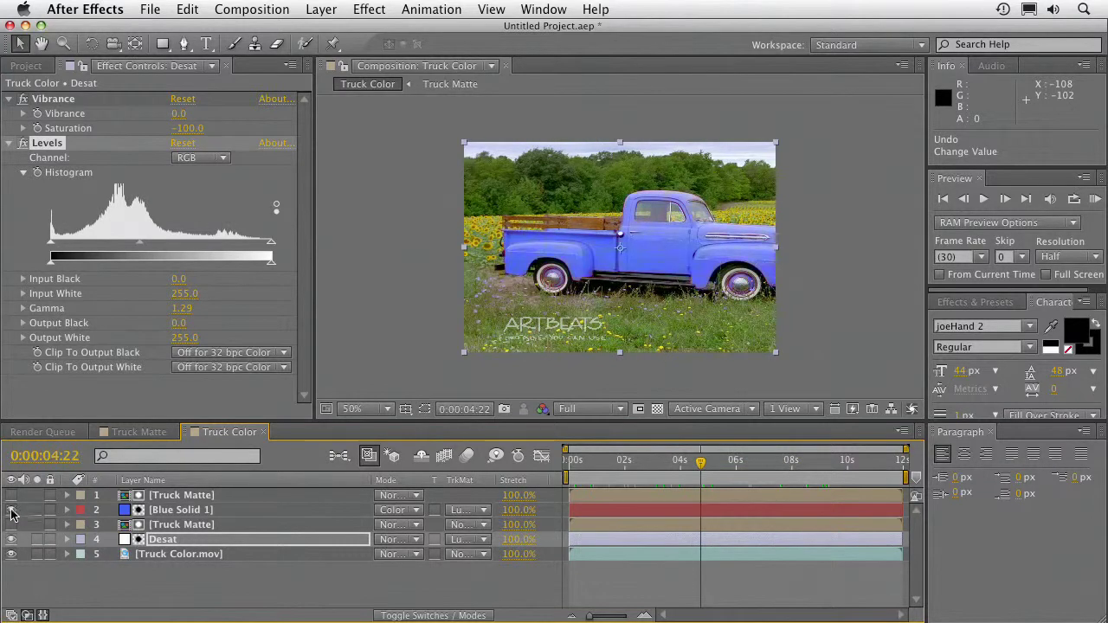
{"action": "left_click", "coordinate": [177, 513]}
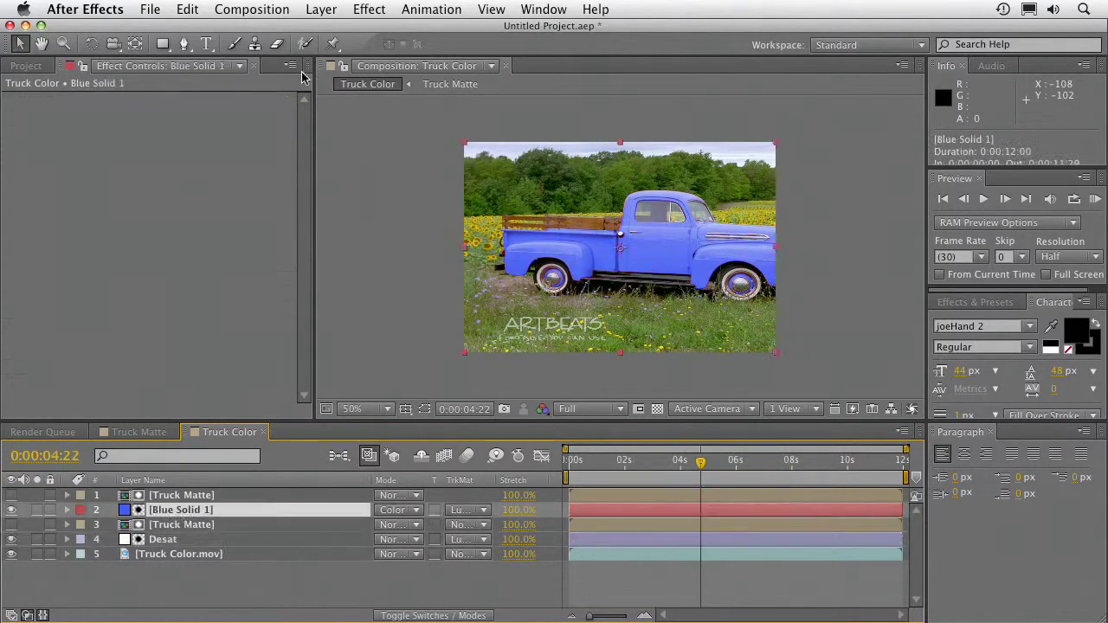
{"action": "left_click", "coordinate": [309, 6]}
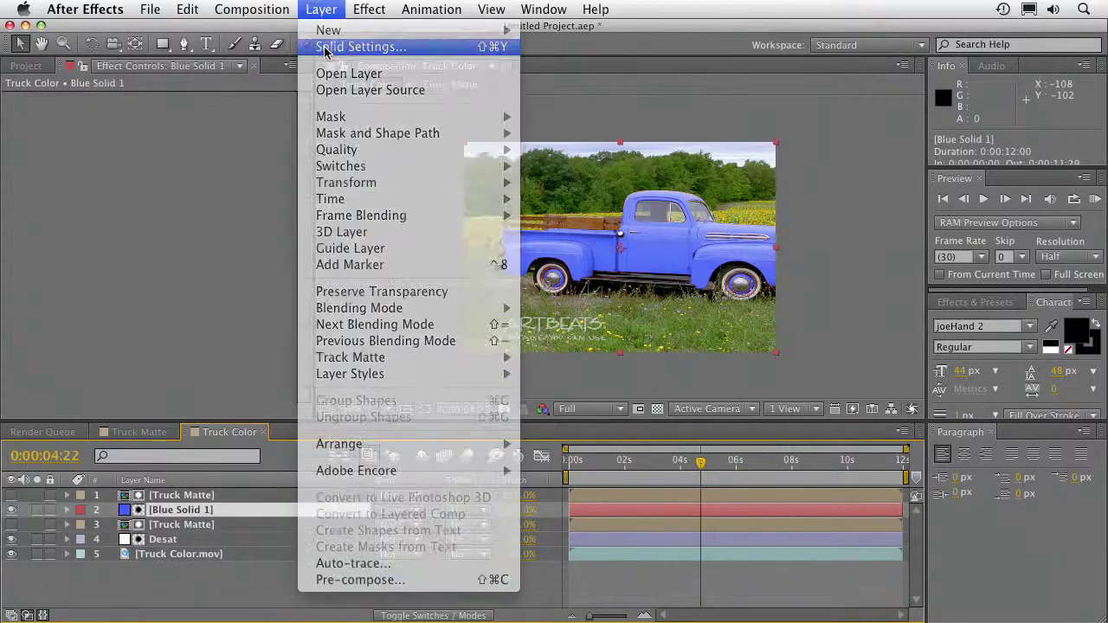
Step: Change the solid's colour in Solid Settings to deep purple 62059D
{"action": "left_click", "coordinate": [360, 46]}
{"action": "left_click", "coordinate": [186, 392]}
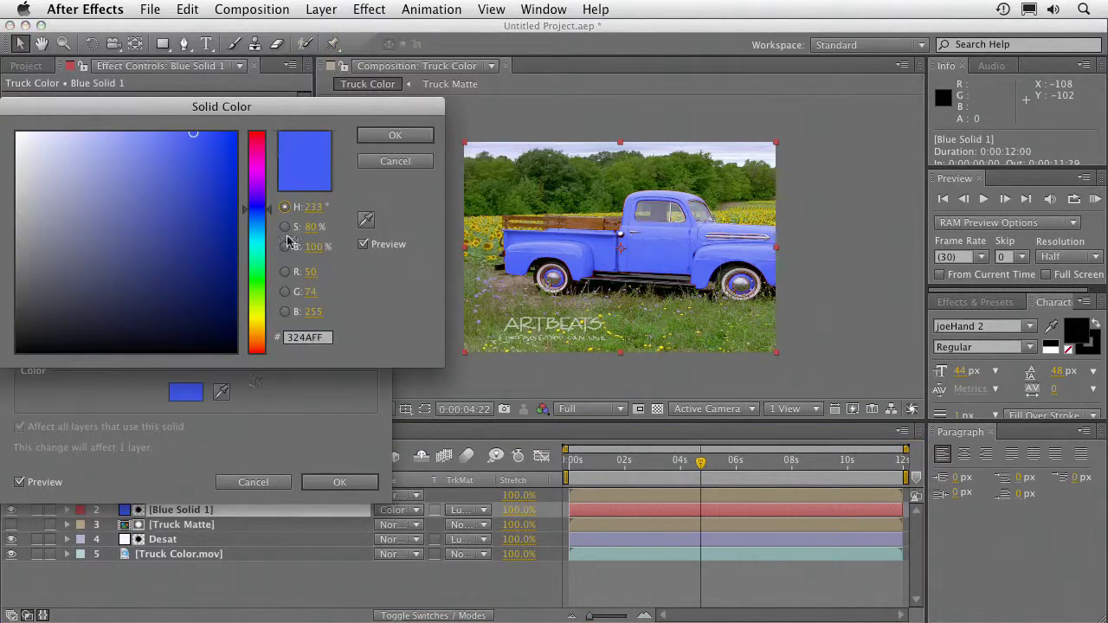
{"action": "mouse_move", "coordinate": [229, 202]}
{"action": "left_mouse_down"}
{"action": "mouse_move", "coordinate": [267, 238]}
{"action": "mouse_move", "coordinate": [268, 277]}
{"action": "mouse_move", "coordinate": [266, 186]}
{"action": "left_mouse_up"}
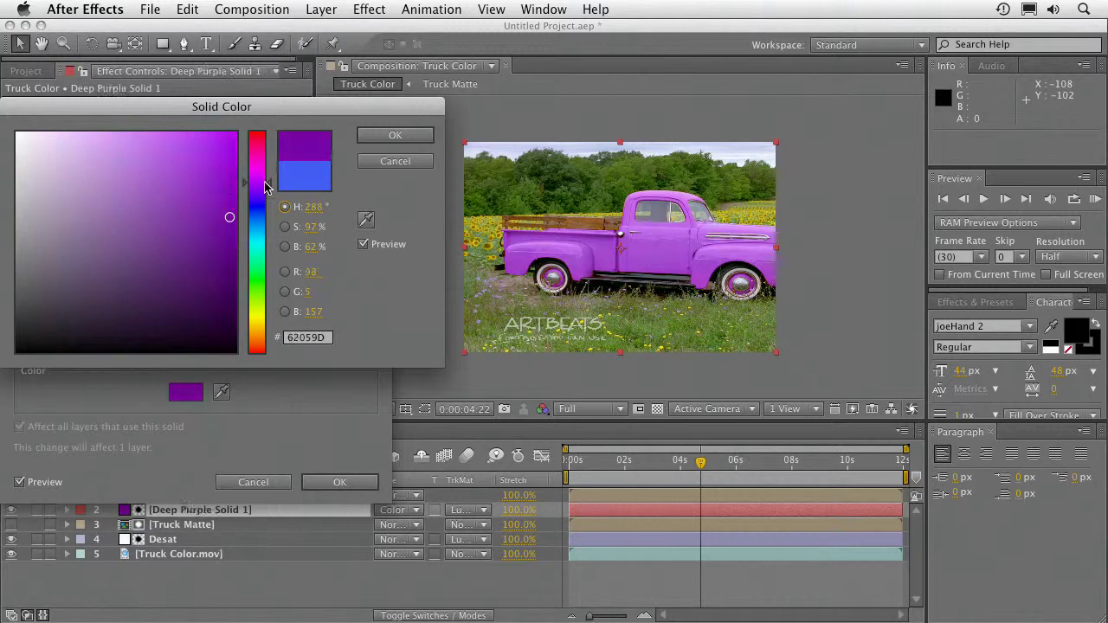
{"action": "left_click", "coordinate": [397, 137]}
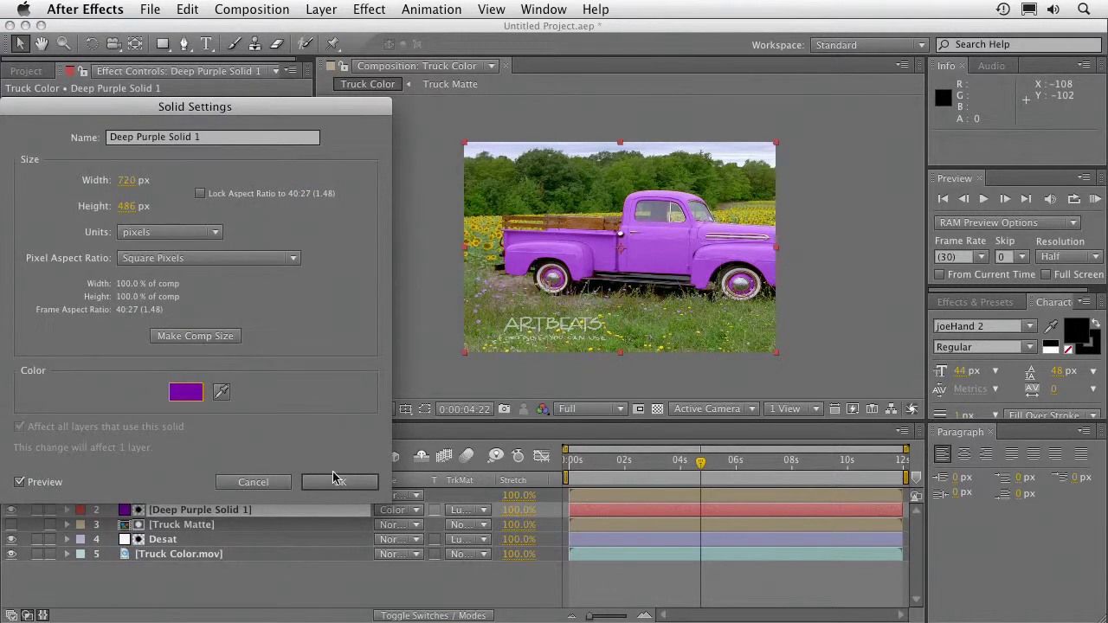
{"action": "left_click", "coordinate": [336, 484]}
{"action": "left_click", "coordinate": [389, 511]}
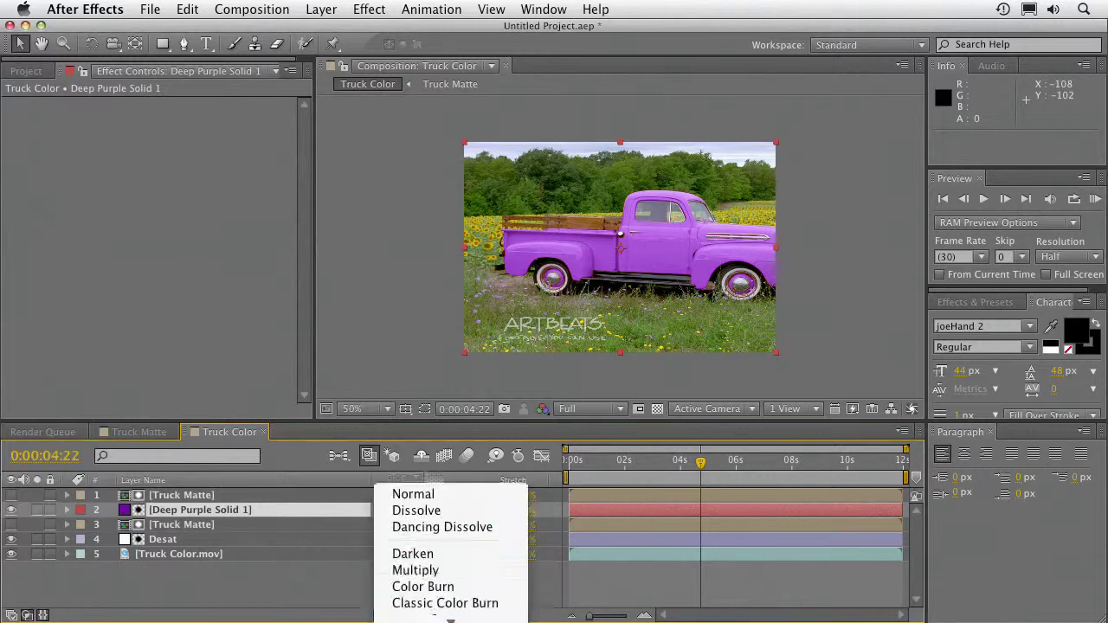
Step: Set Deep Purple Solid 1 to Soft Light and RAM-preview from 0:00:01:24
{"action": "left_click", "coordinate": [423, 488]}
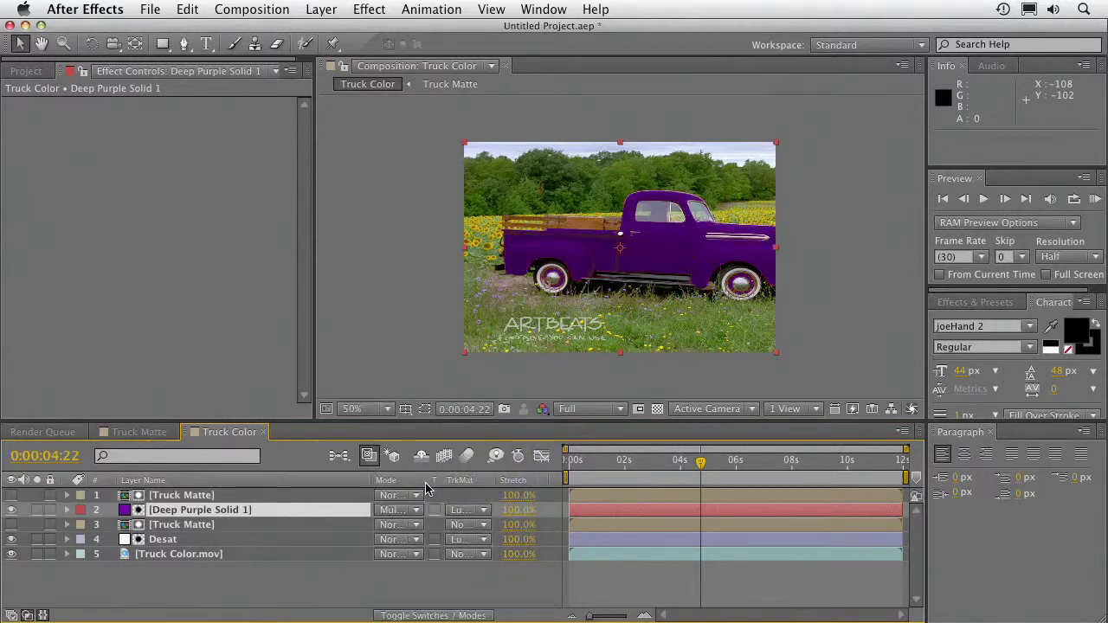
{"action": "left_click", "coordinate": [397, 510]}
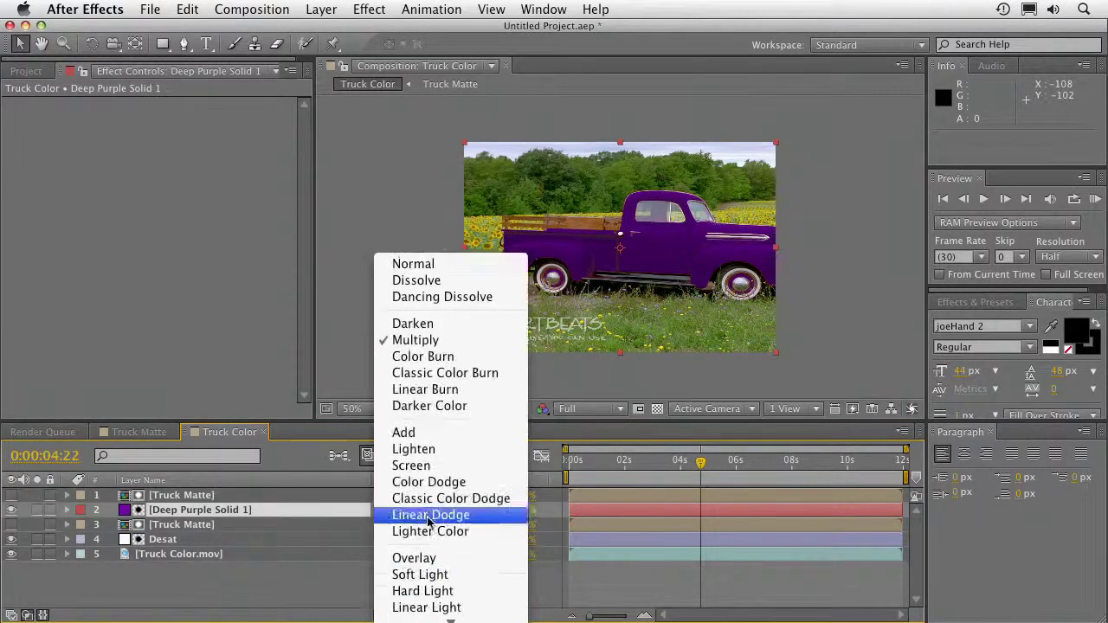
{"action": "left_click", "coordinate": [427, 575]}
{"action": "left_click_drag", "start_coordinate": [679, 468], "coordinate": [621, 470]}
{"action": "key", "text": "KP_0"}
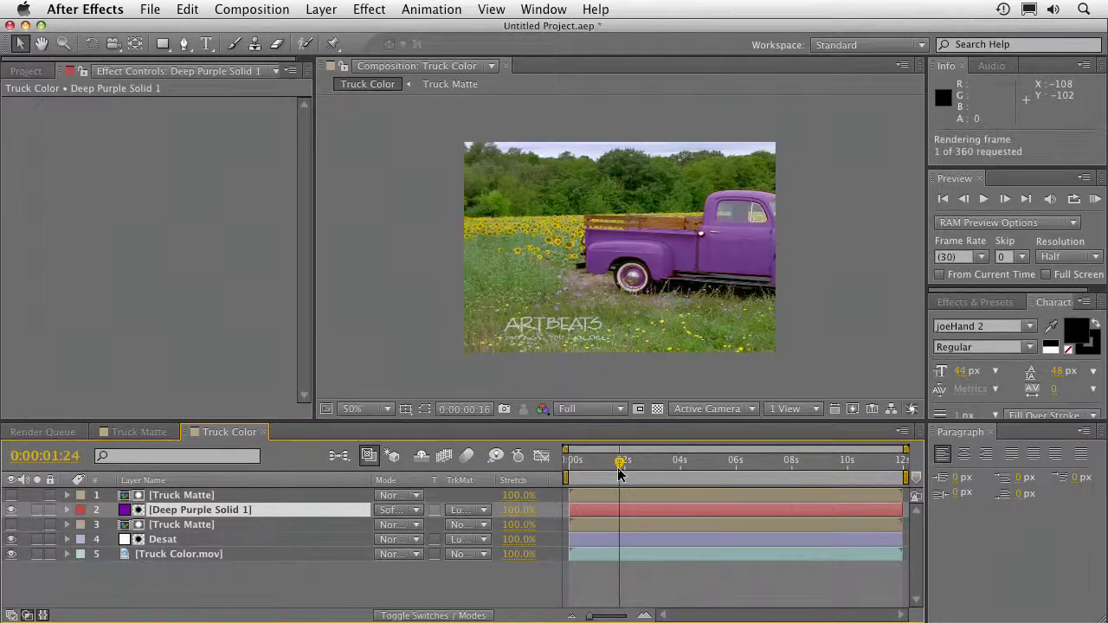